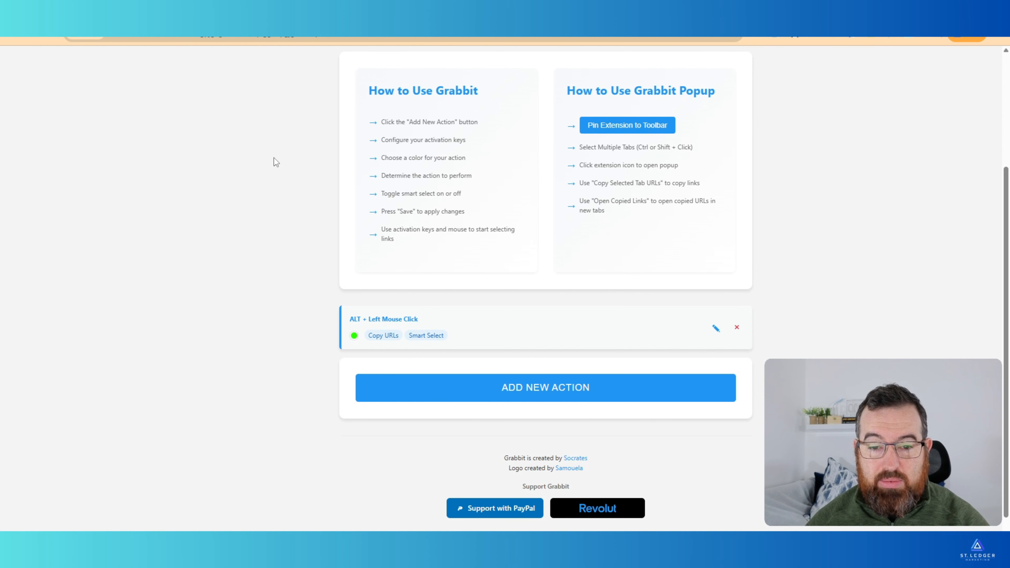
scroll(330, 306, "down", 1)
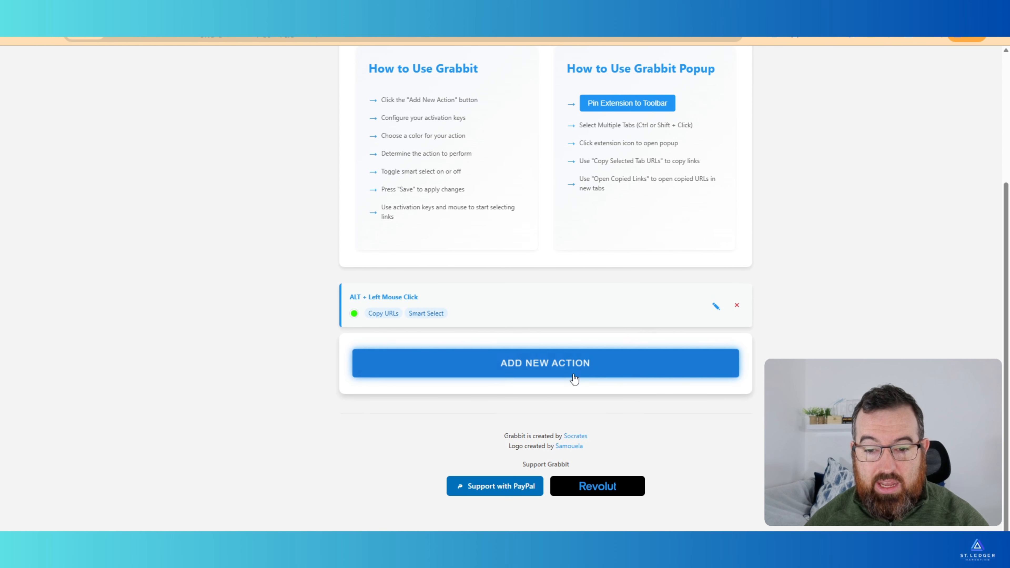
left_click(571, 366)
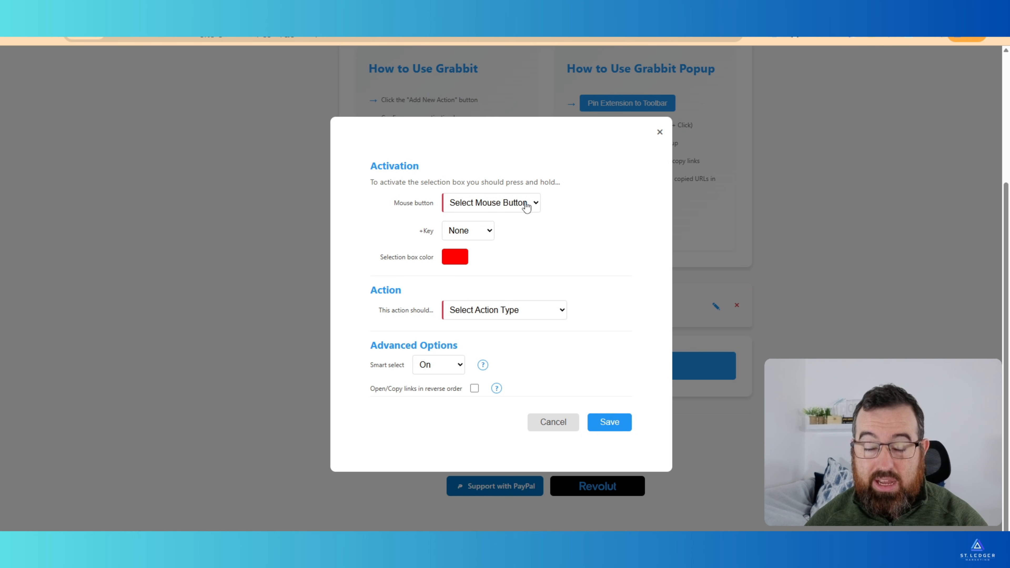
left_click(525, 205)
left_click(631, 182)
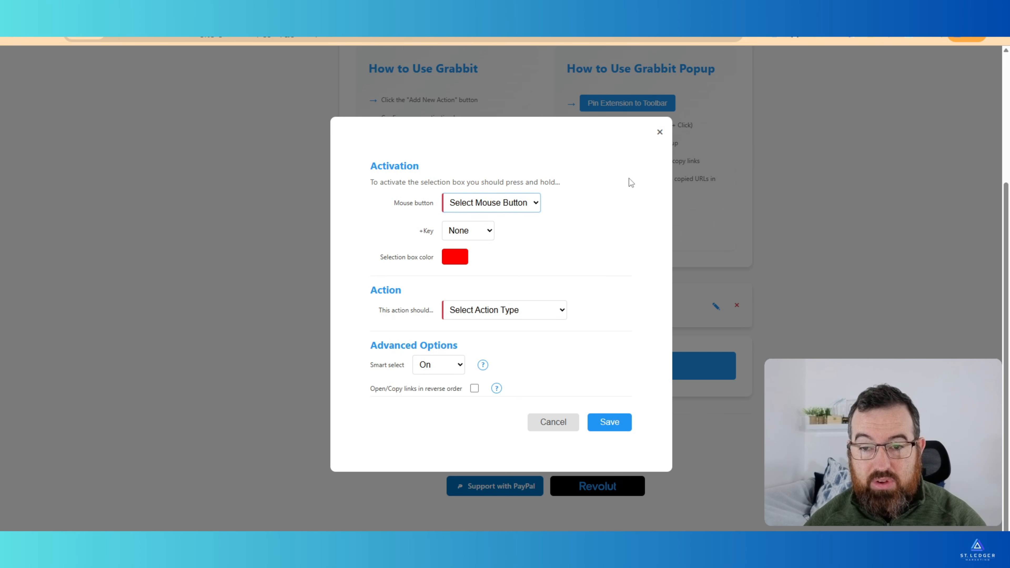
left_click(659, 131)
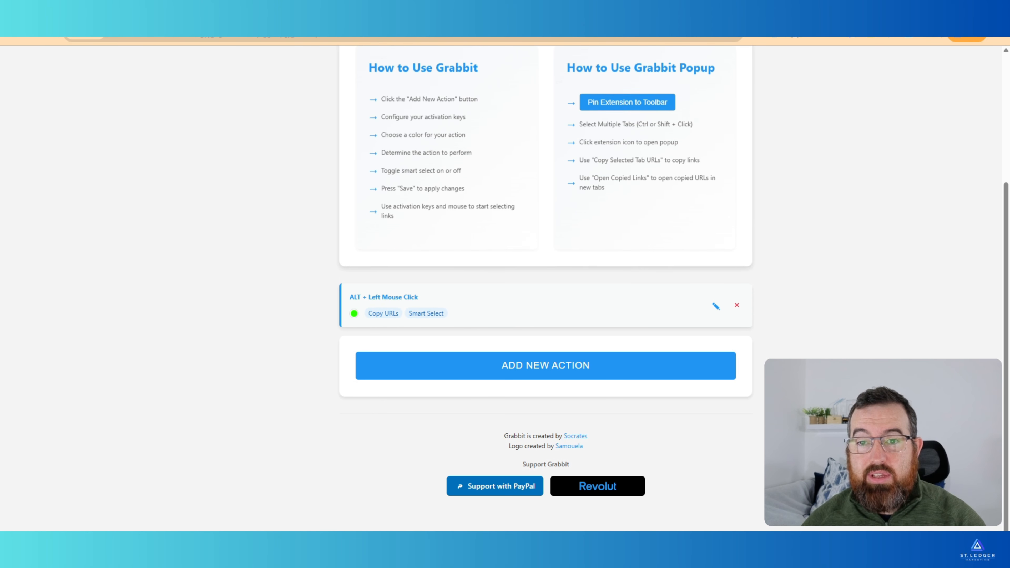
- Switch to NotebookLM and name the empty notebook "Hormozi For Your Business"
left_click(604, 14)
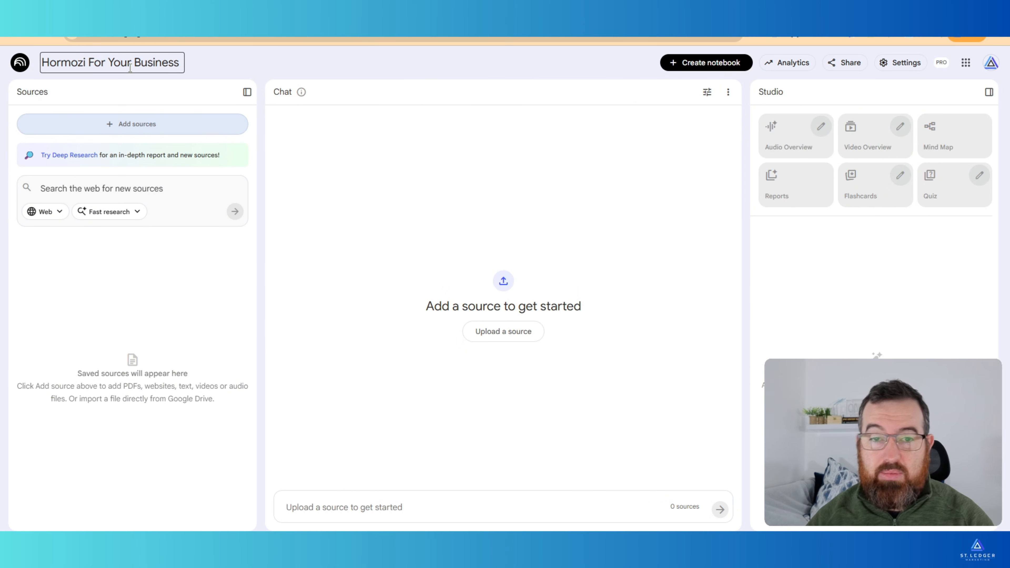
key("Return")
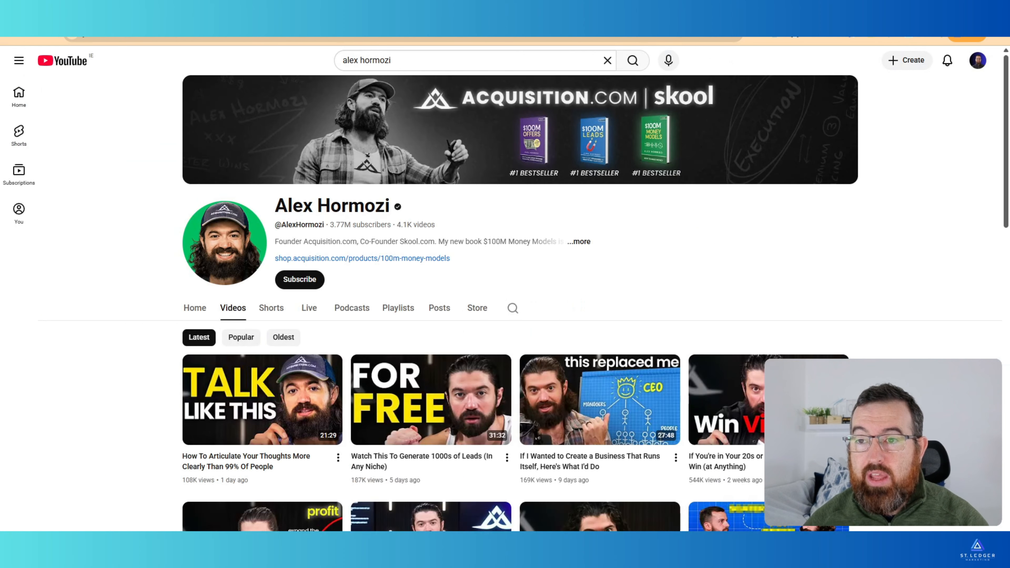
- On Alex Hormozi's YouTube Videos page, copy the video links by drawing a Grabbit selection box around the video grid
scroll(879, 279, "down", 3)
scroll(849, 253, "up", 3)
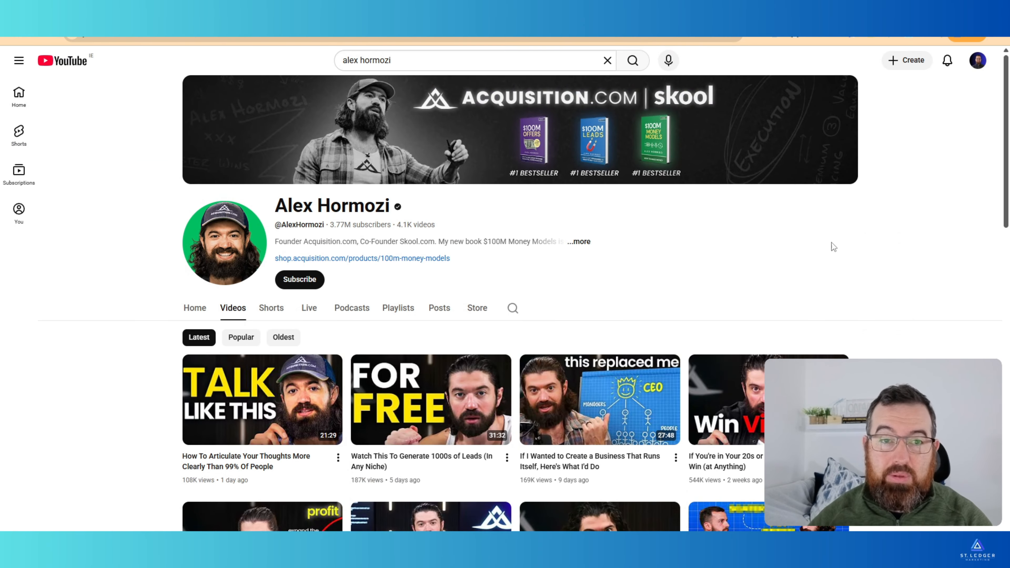
left_click(299, 13)
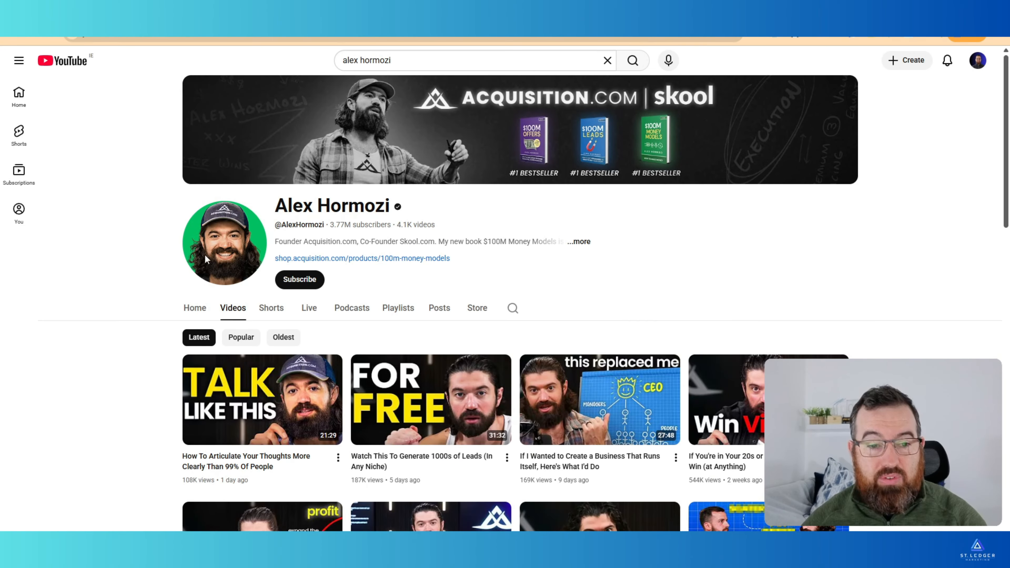
scroll(136, 262, "down", 1)
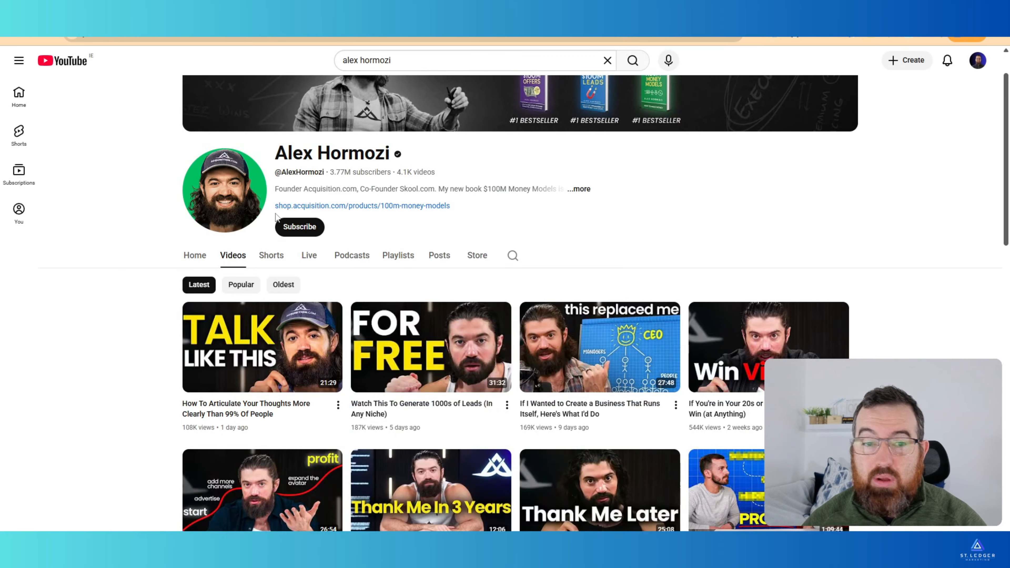
scroll(151, 284, "down", 3)
scroll(151, 283, "up", 1)
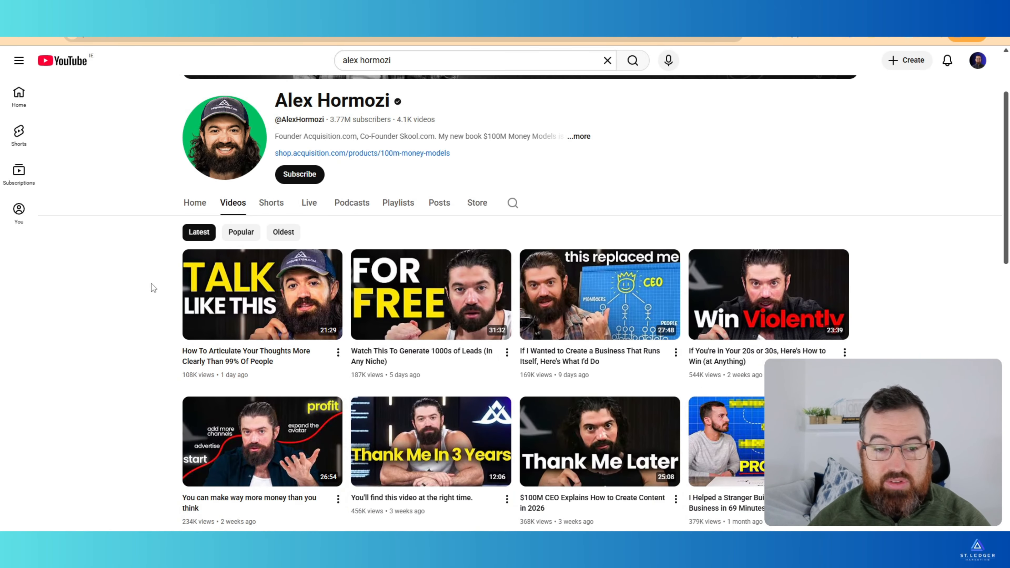
left_click_drag(168, 239, 849, 490)
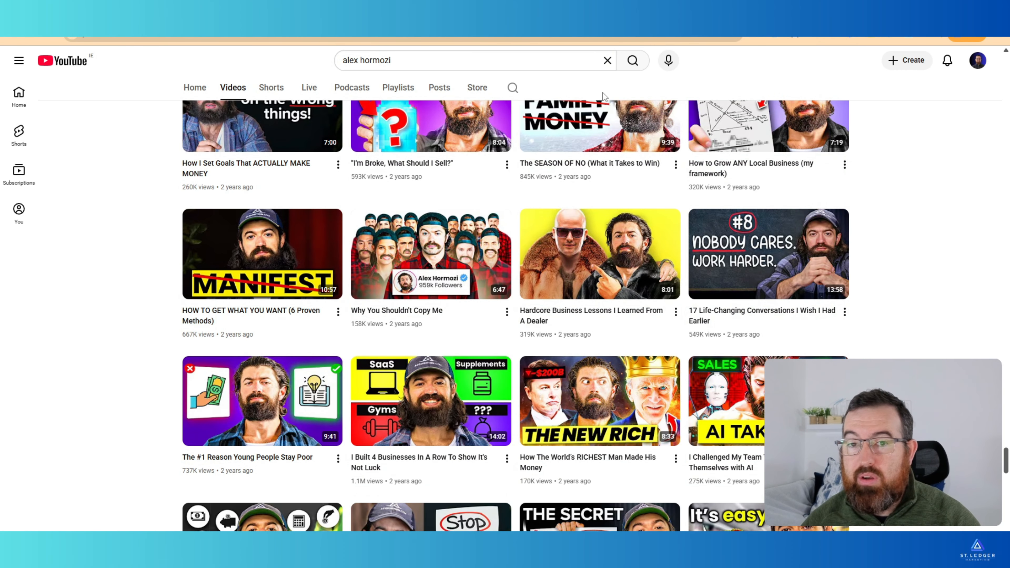
- Use WebSync's URL list import to paste the copied video links for the "Hormozi For Your Business" notebook
left_click(911, 34)
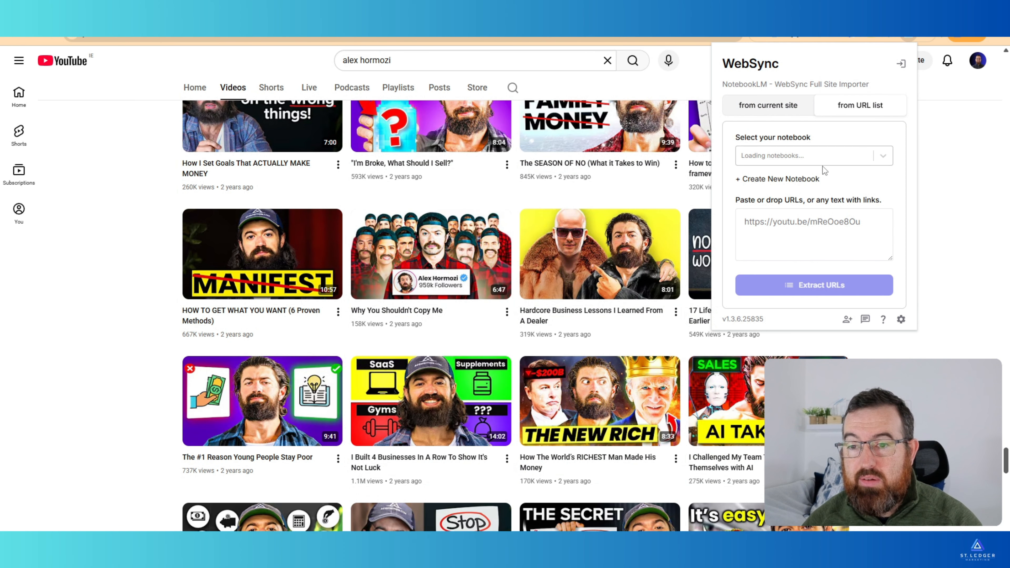
left_click(798, 108)
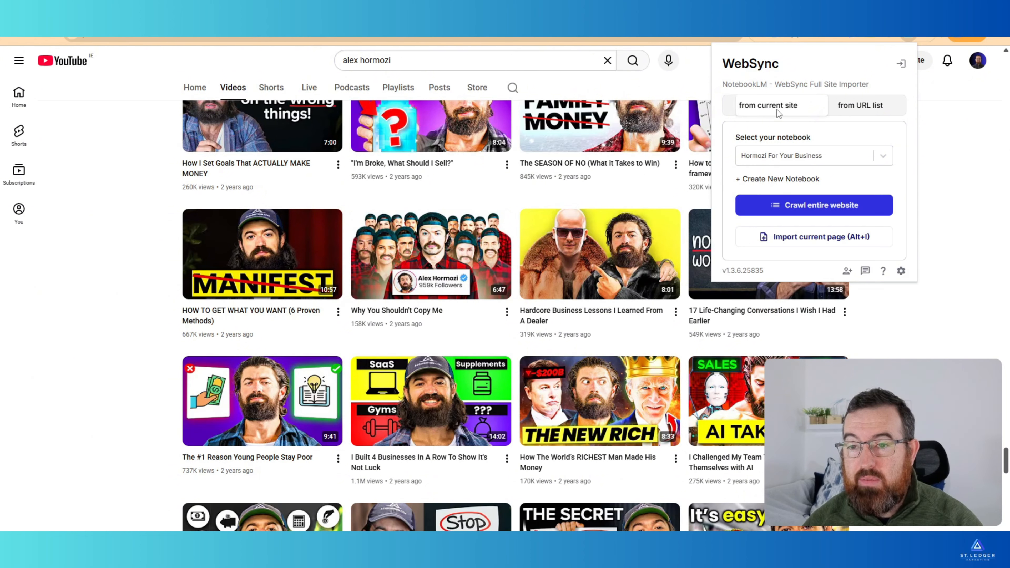
left_click(867, 105)
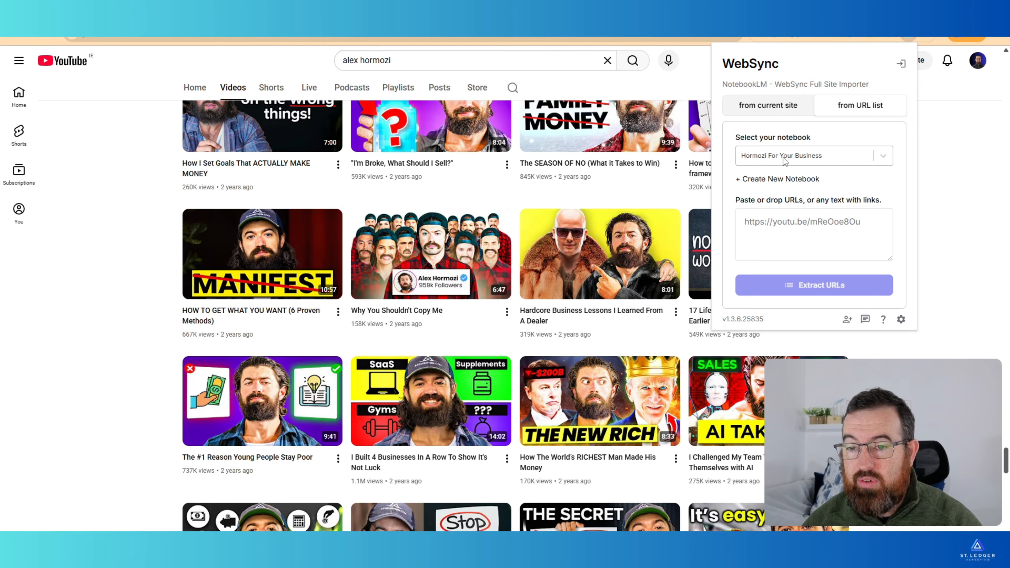
left_click(797, 230)
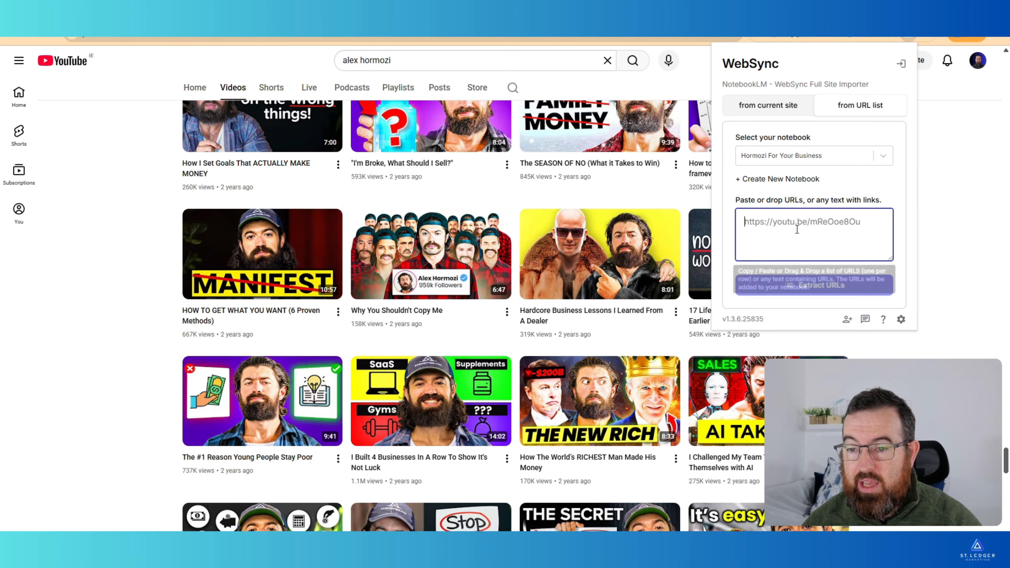
key("ctrl+v")
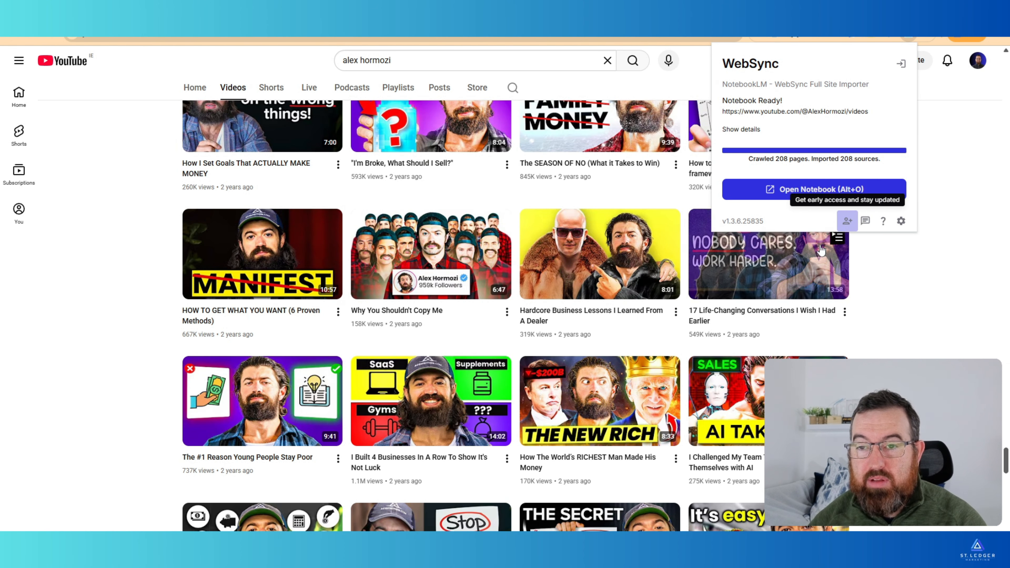
- Open the notebook from WebSync and examine its full list of imported YouTube sources and the source count
left_click(799, 193)
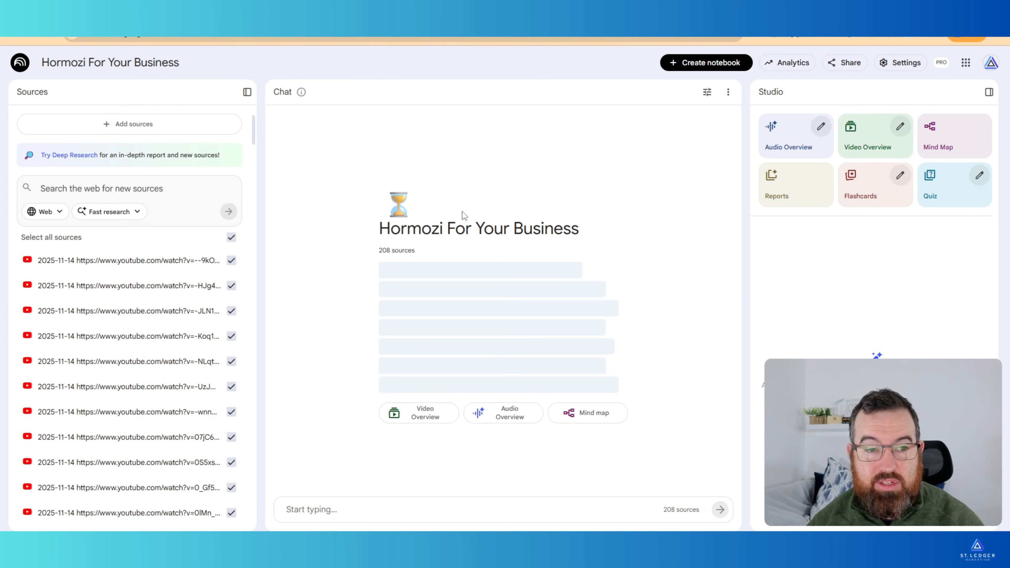
scroll(216, 184, "down", 20)
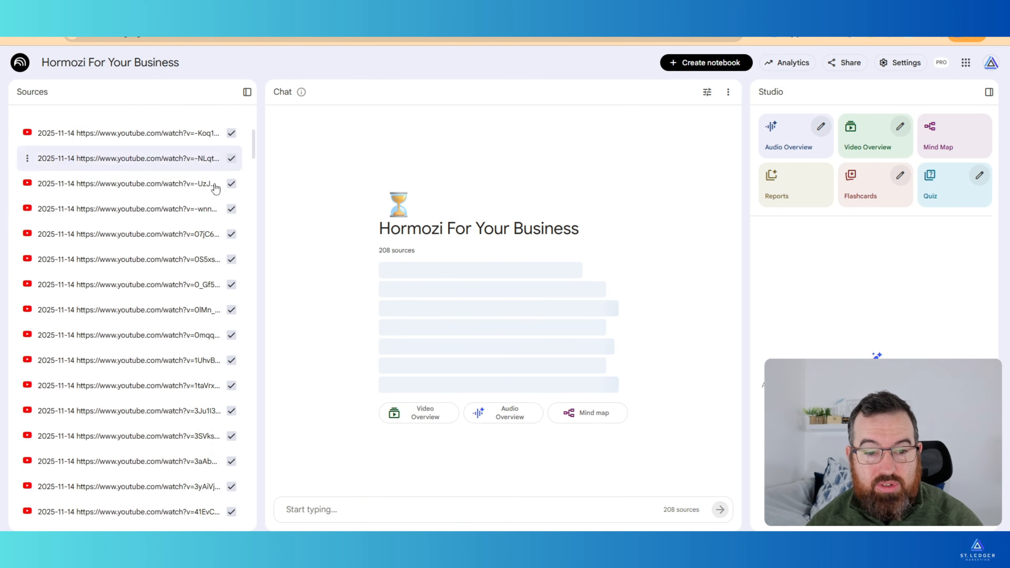
scroll(218, 207, "down", 20)
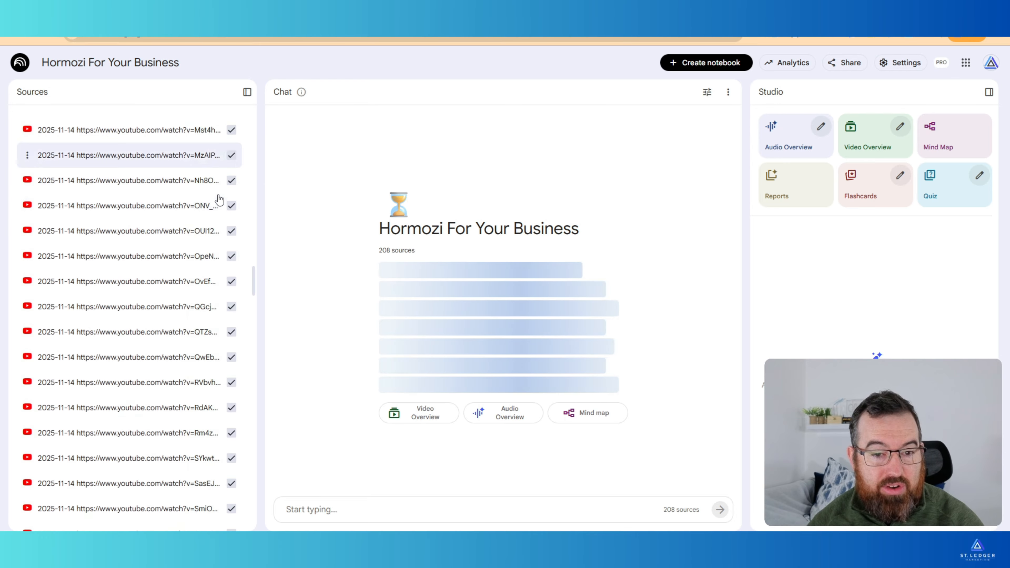
scroll(217, 239, "down", 20)
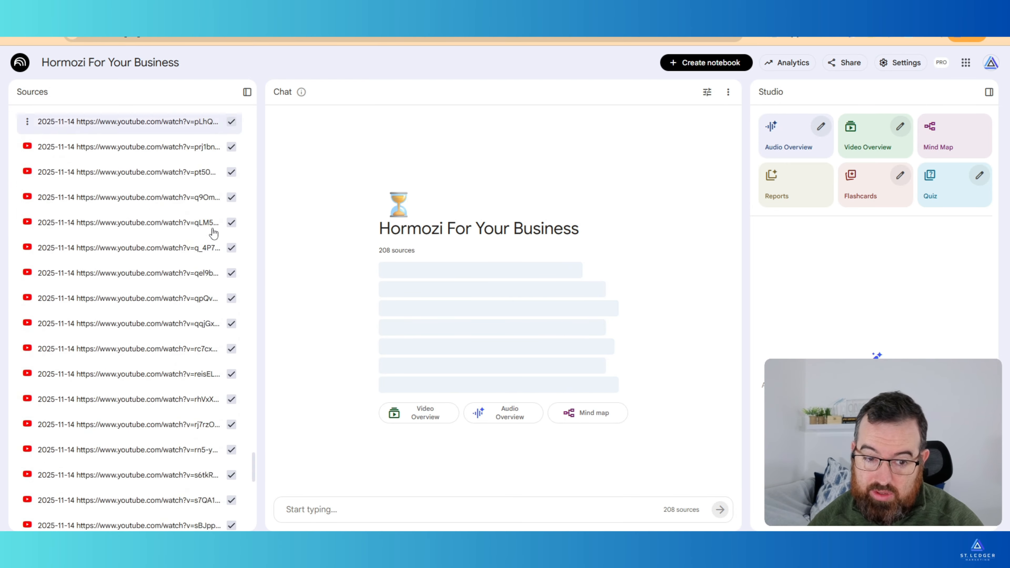
scroll(230, 378, "up", 20)
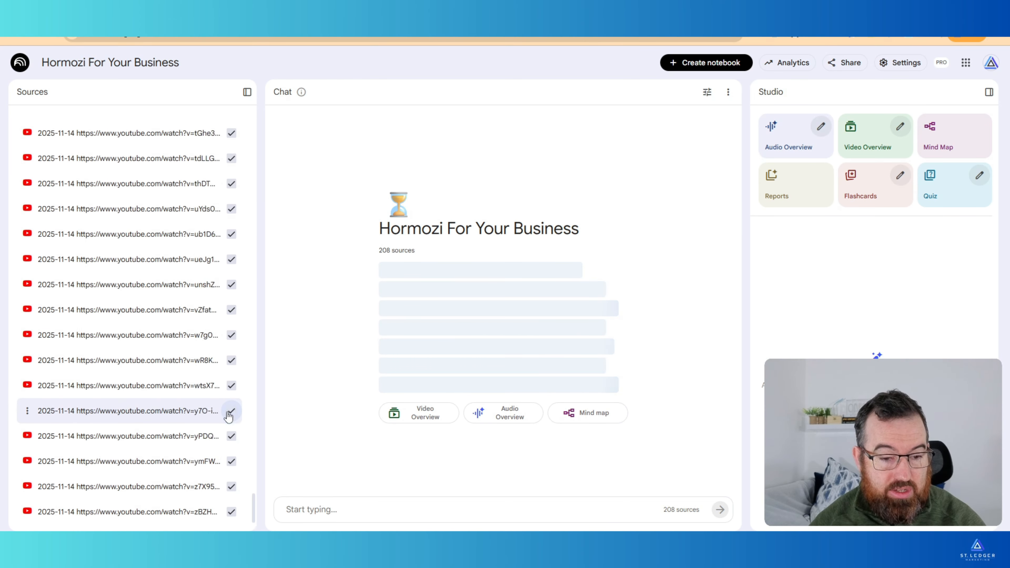
scroll(226, 410, "up", 15)
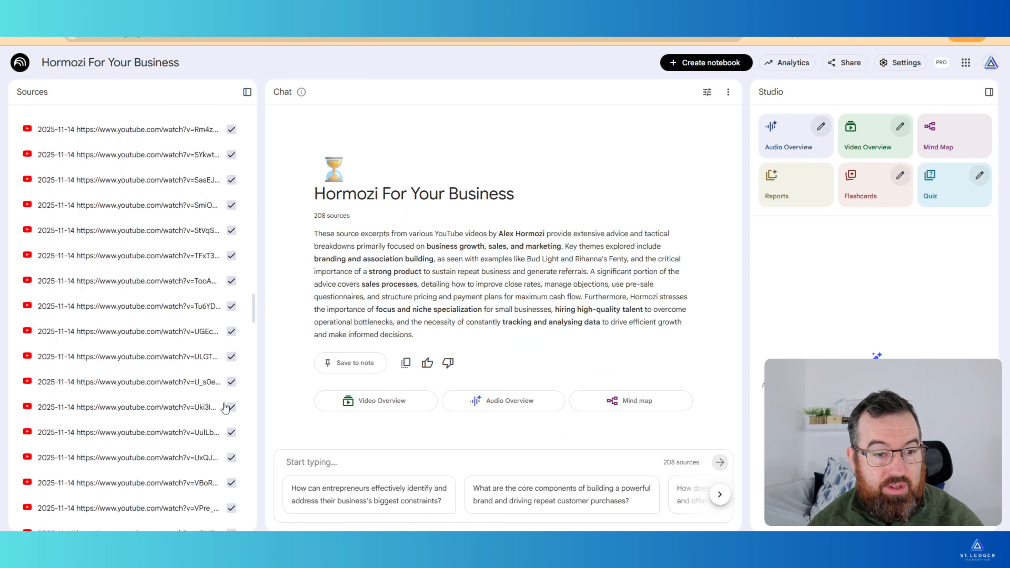
scroll(225, 358, "up", 15)
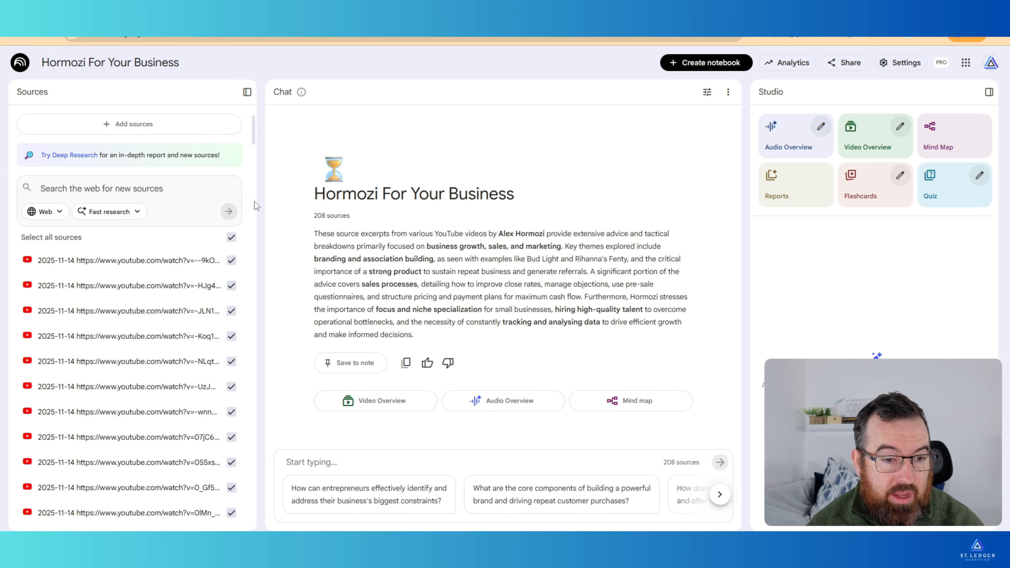
left_click_drag(254, 127, 261, 75)
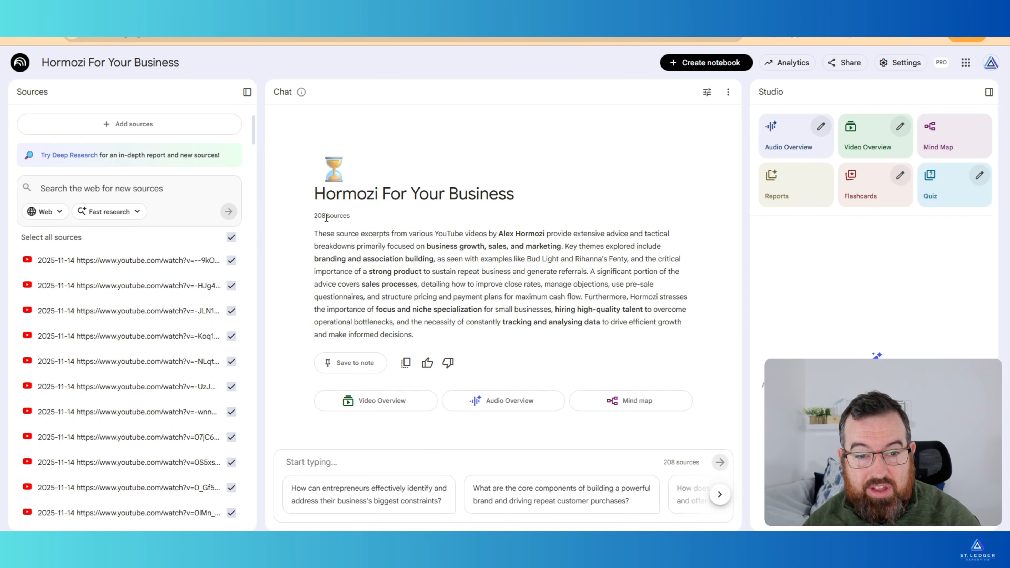
left_click_drag(317, 220, 352, 218)
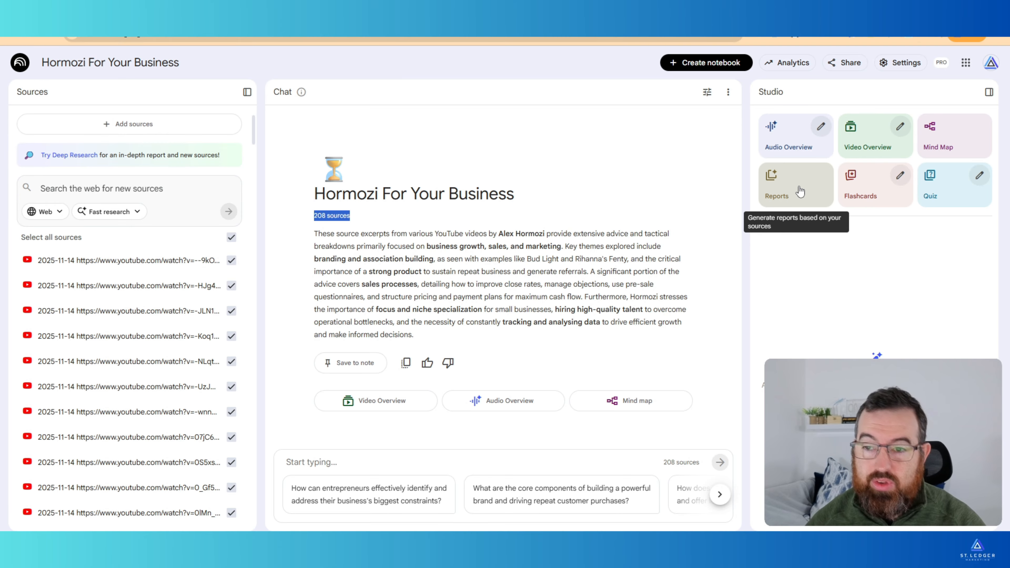
- Generate a Briefing doc report and a Mind Map from all the notebook's sources
left_click(792, 189)
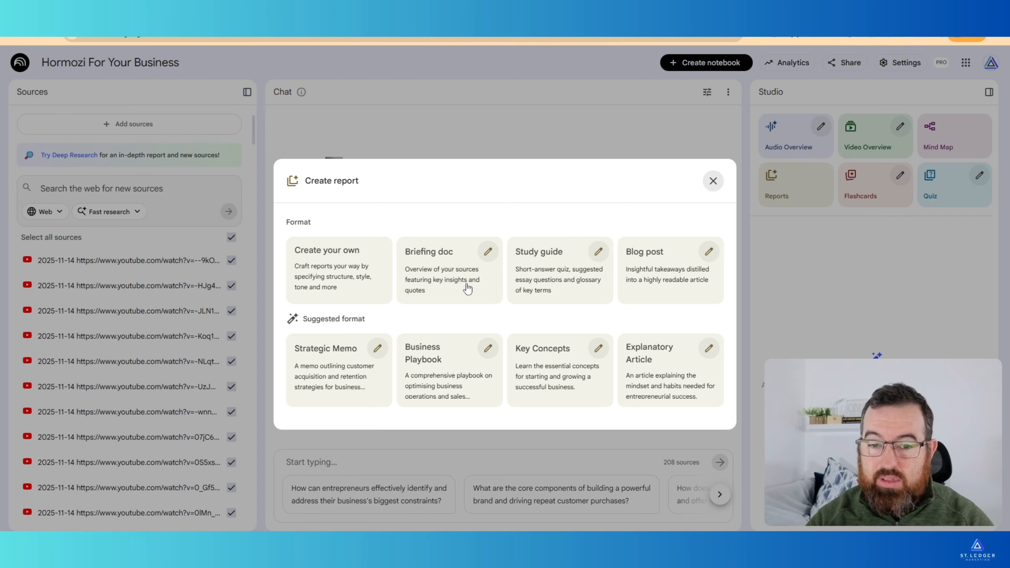
left_click(468, 289)
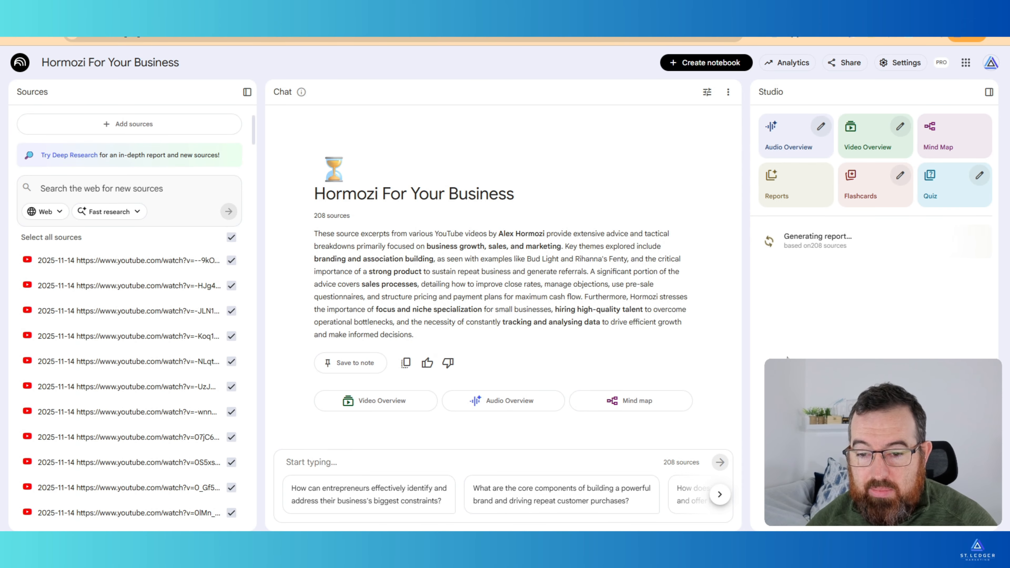
left_click(942, 137)
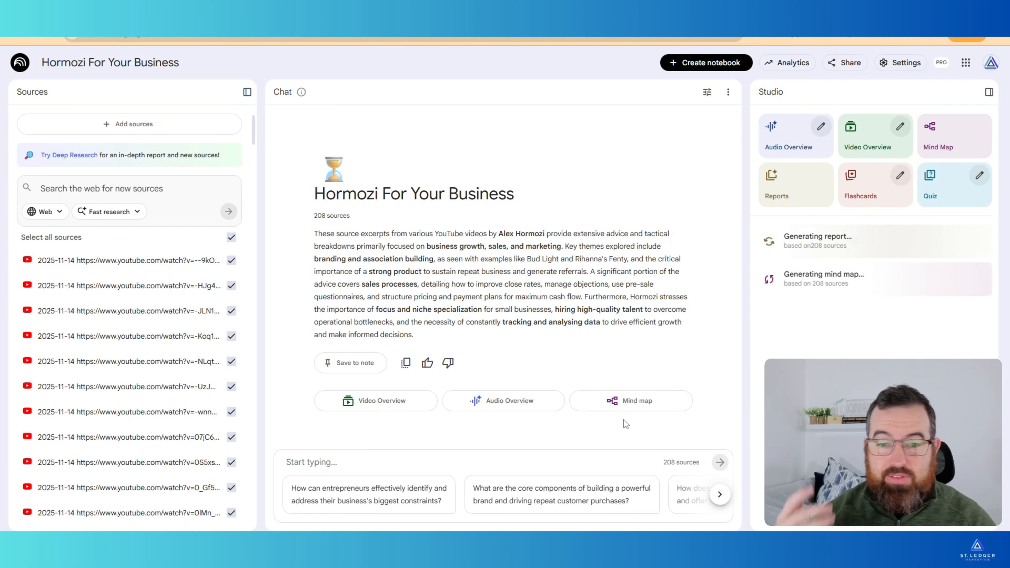
- Ask the notebook chat: "I am getting ready to launch a product how would Hormozi go about doing this?"
left_click(325, 462)
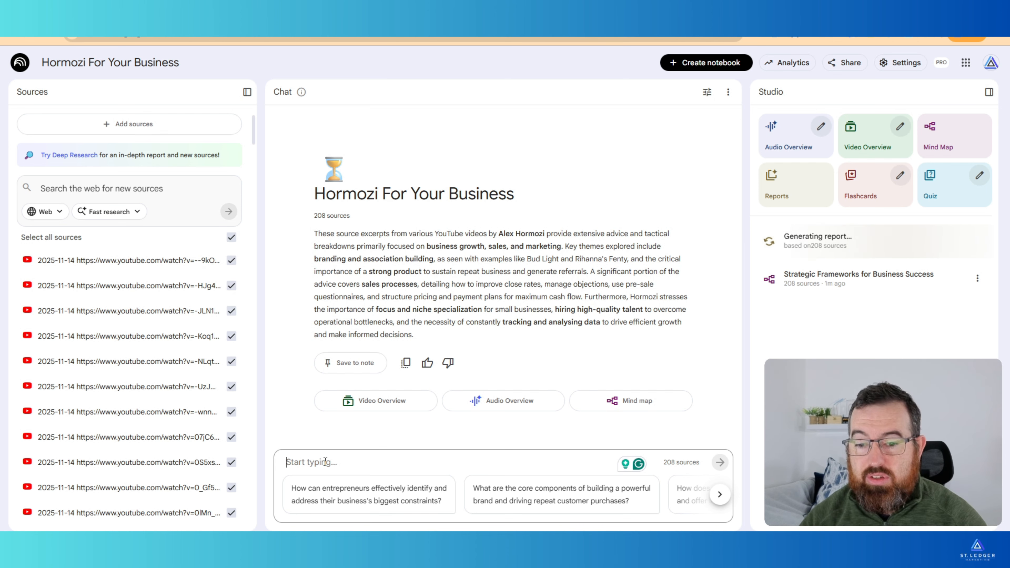
type("I am getti")
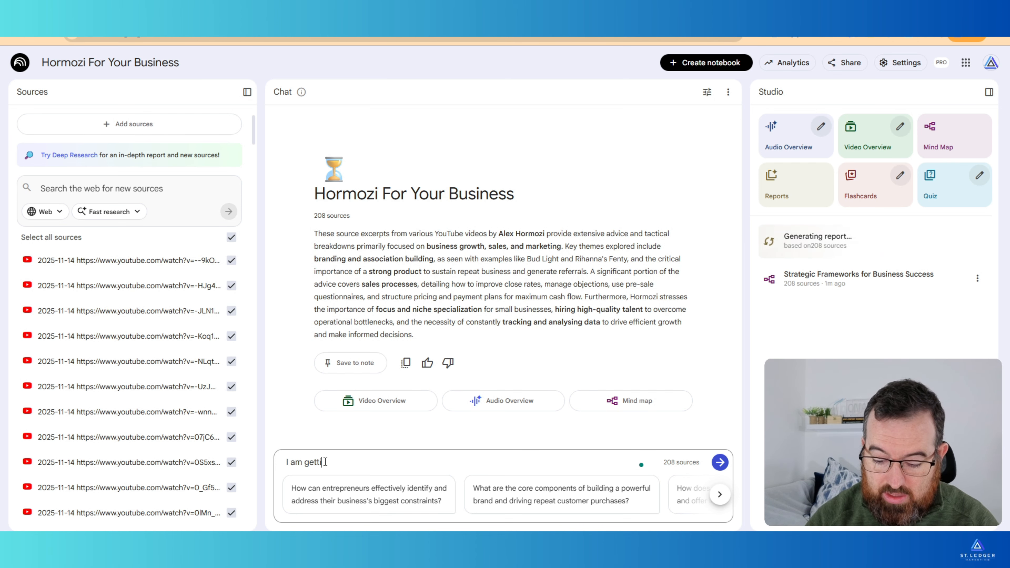
type("ng ready t")
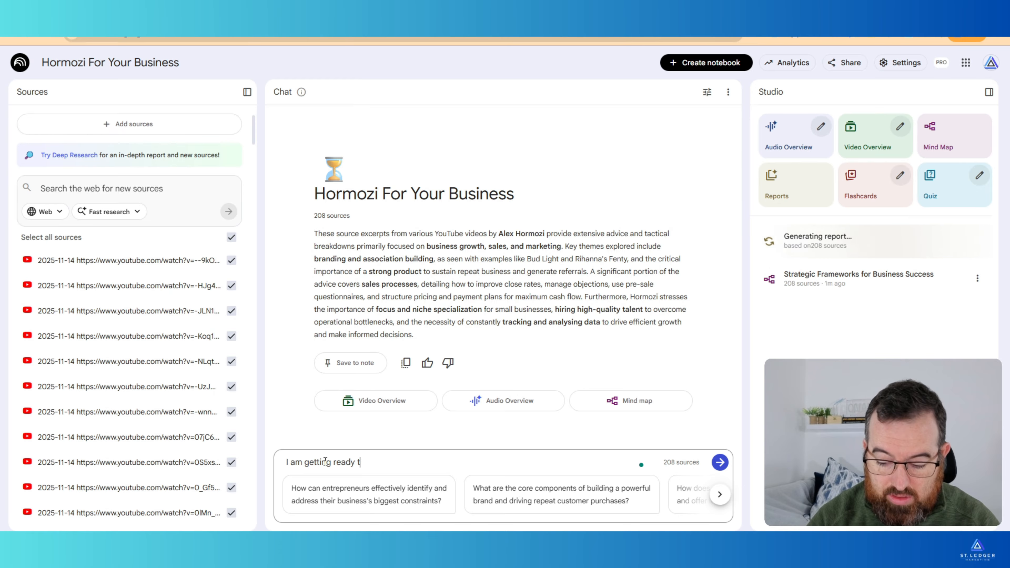
type("o launch a pro")
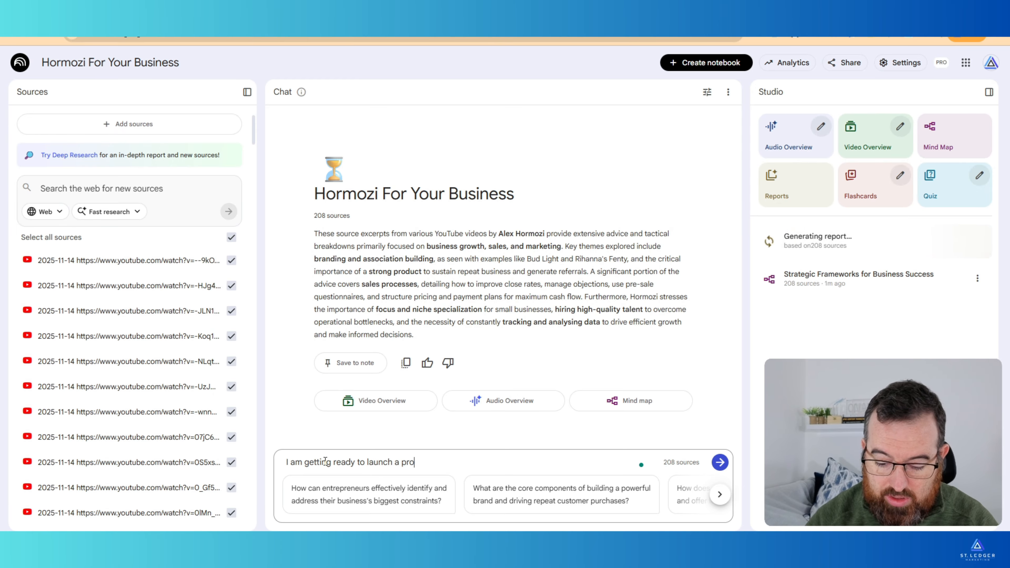
type("duct how")
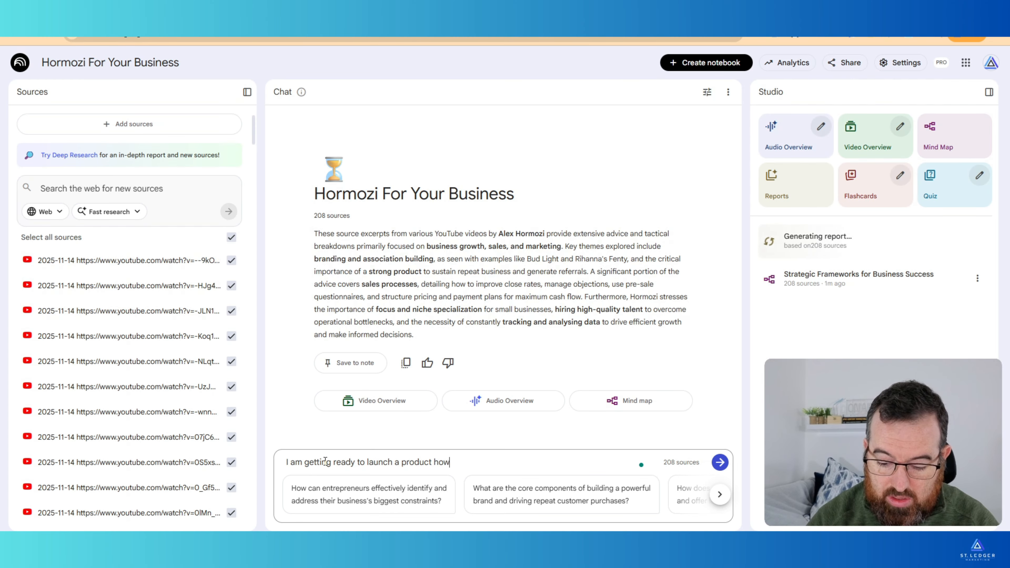
type(" would")
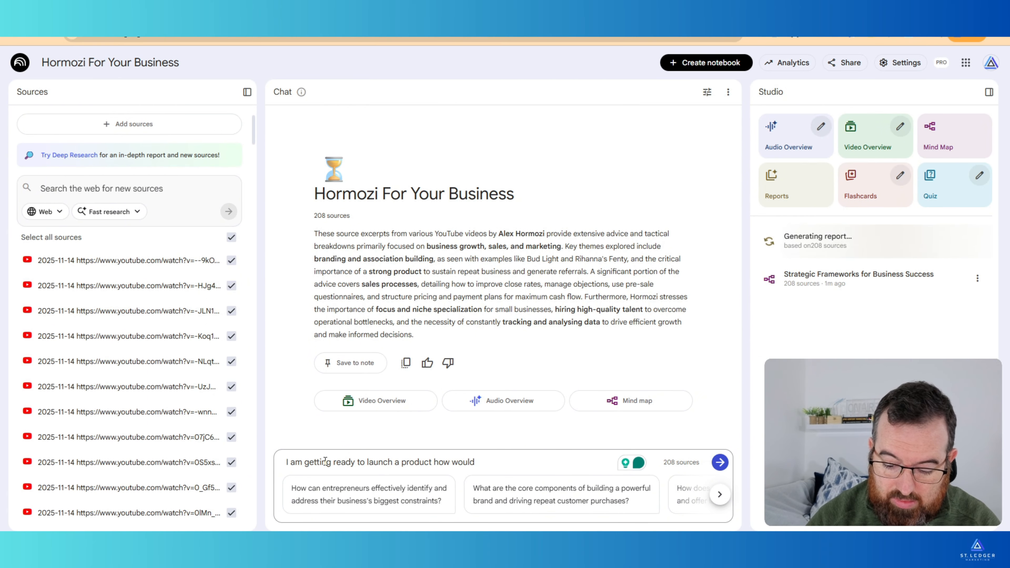
type(" Hormozi ")
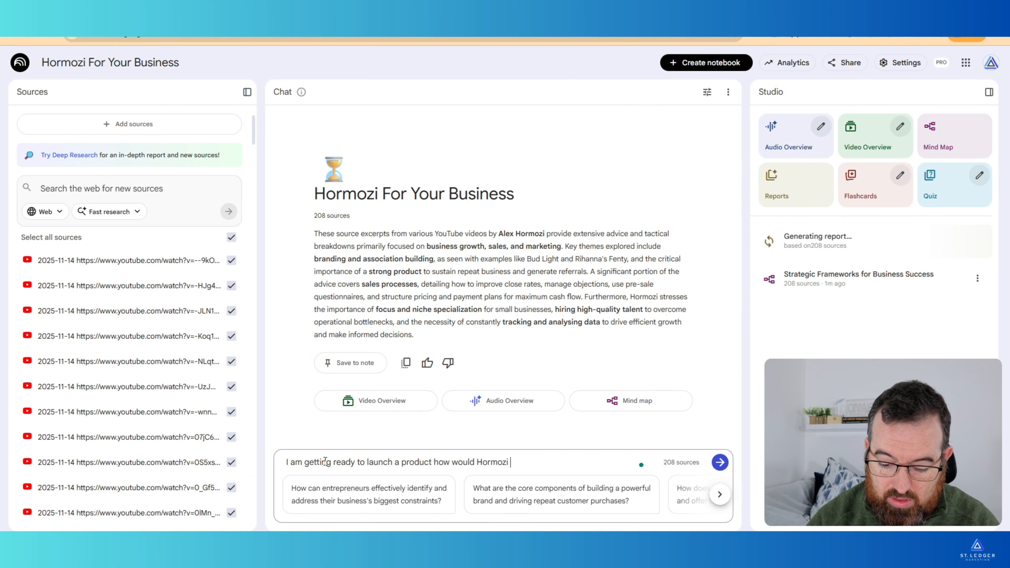
type("go about ")
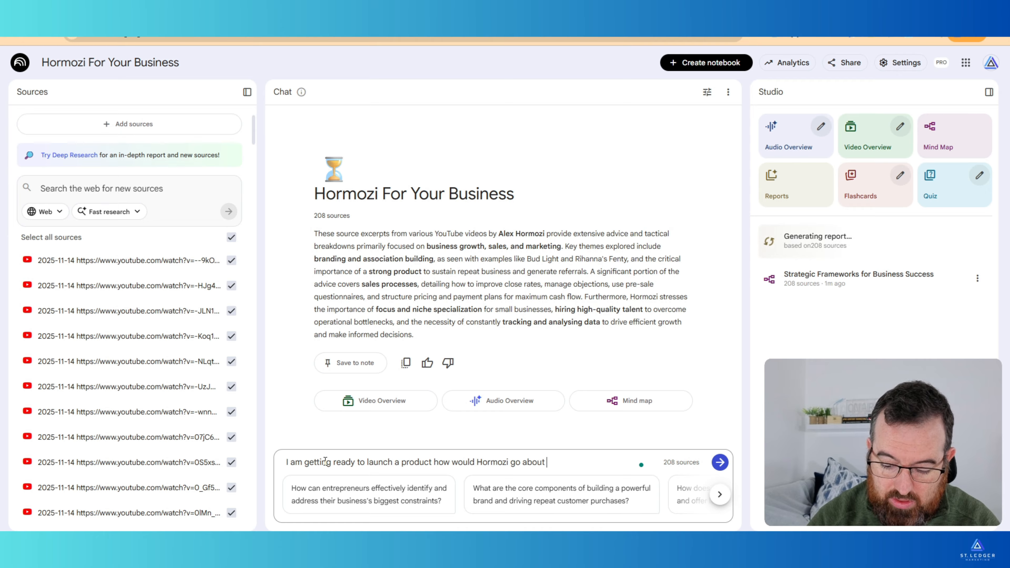
type("doing this")
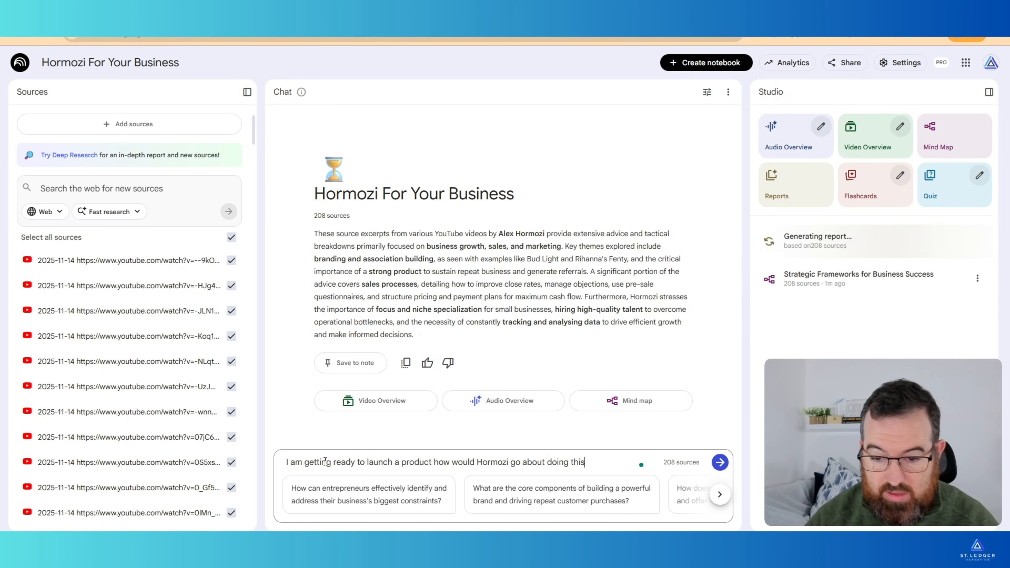
type("?")
key("Return")
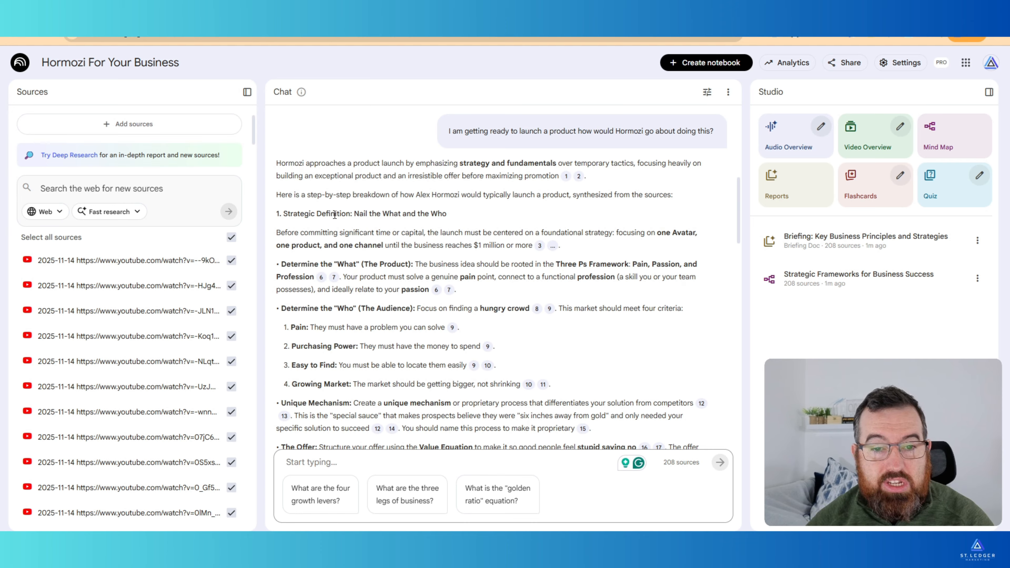
- Examine the Strategic Definition section of the chat's product launch answer, highlighting "What and the Who" and "genuine pain point"
left_click_drag(450, 221, 383, 215)
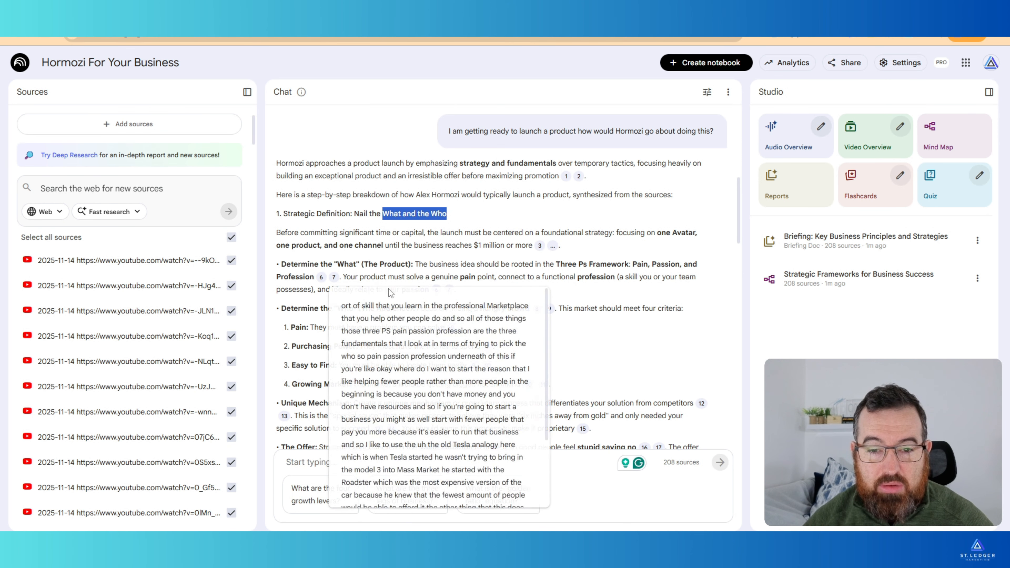
left_click_drag(431, 277, 496, 278)
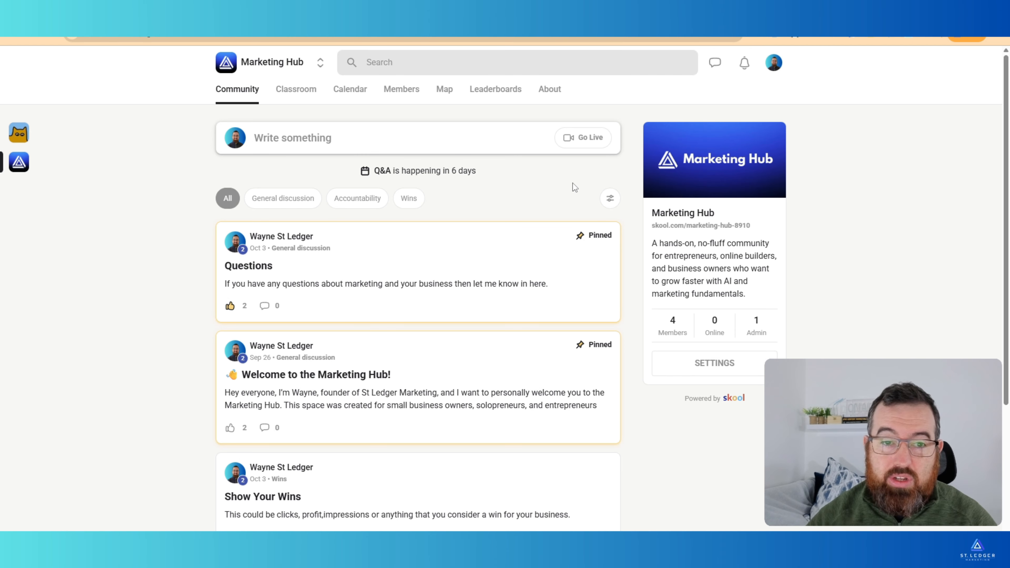
- In the Marketing Hub community on Skool, open the Classroom and look over its courses
left_click(294, 97)
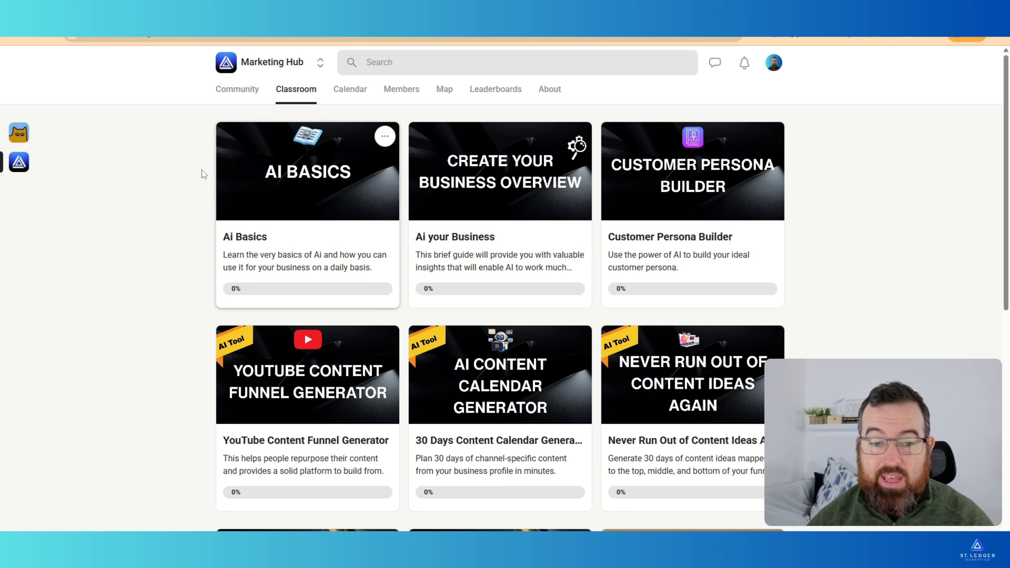
left_click_drag(95, 370, 771, 382)
left_click(811, 384)
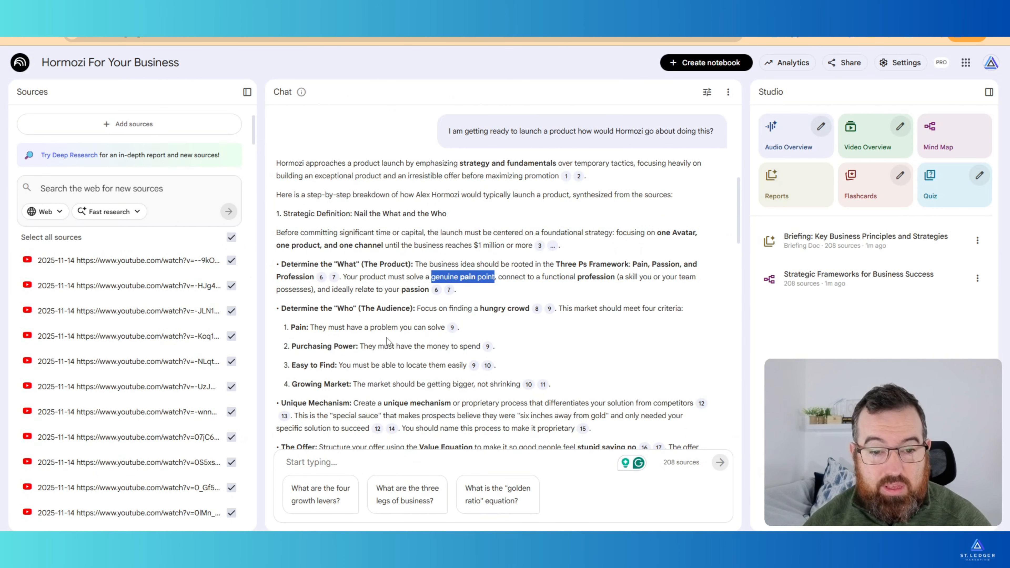
- Read the rest of the product launch answer in the notebook chat, from the "hungry crowd" audience criteria through the closing analogy
left_click_drag(437, 309, 526, 309)
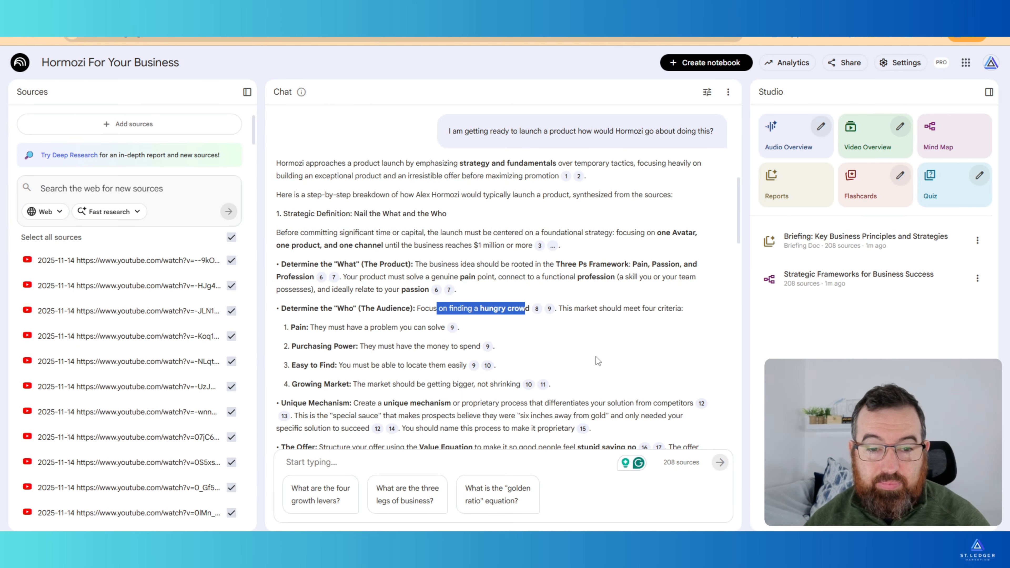
scroll(397, 319, "down", 5)
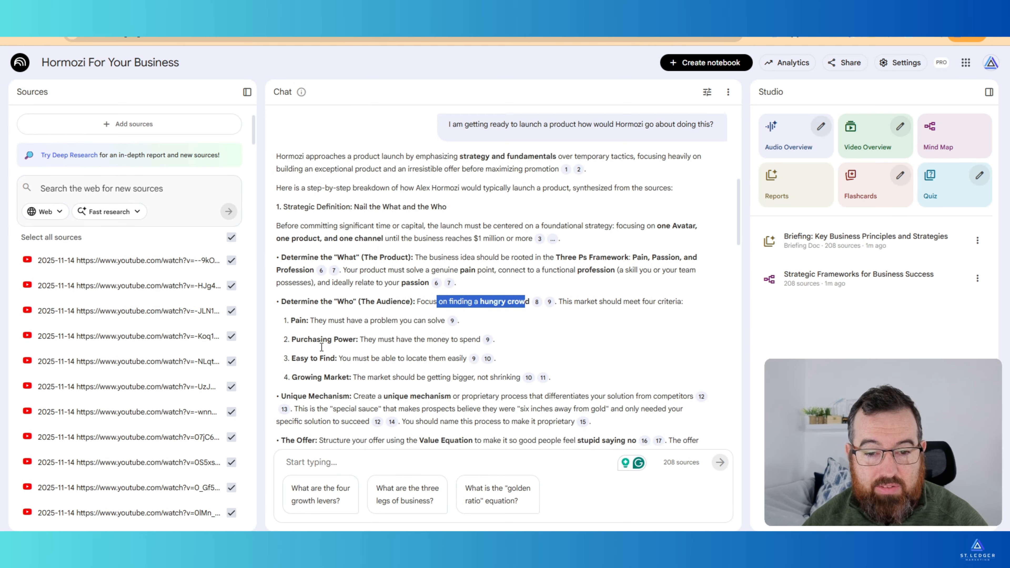
scroll(397, 318, "down", 10)
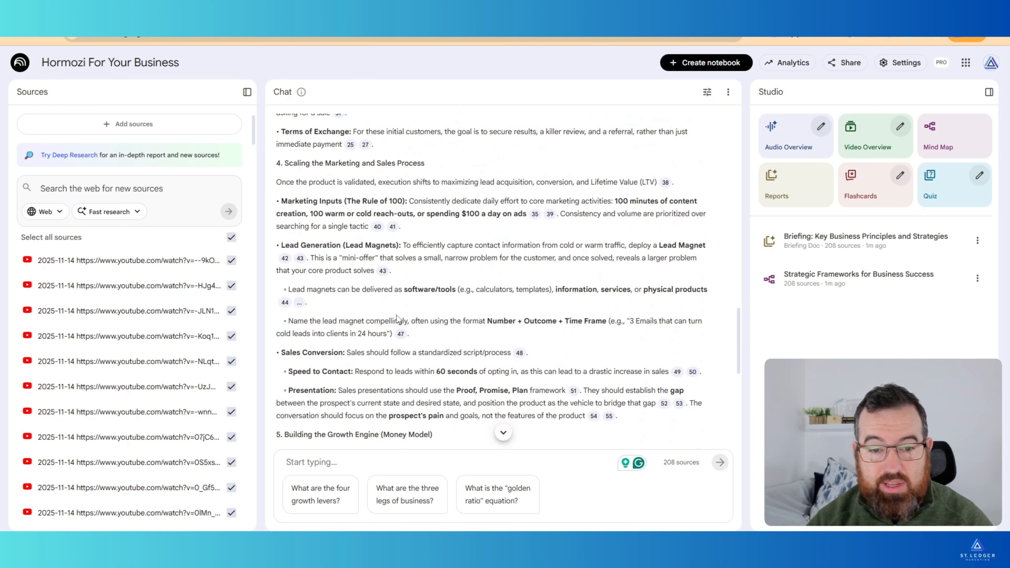
scroll(396, 318, "down", 4)
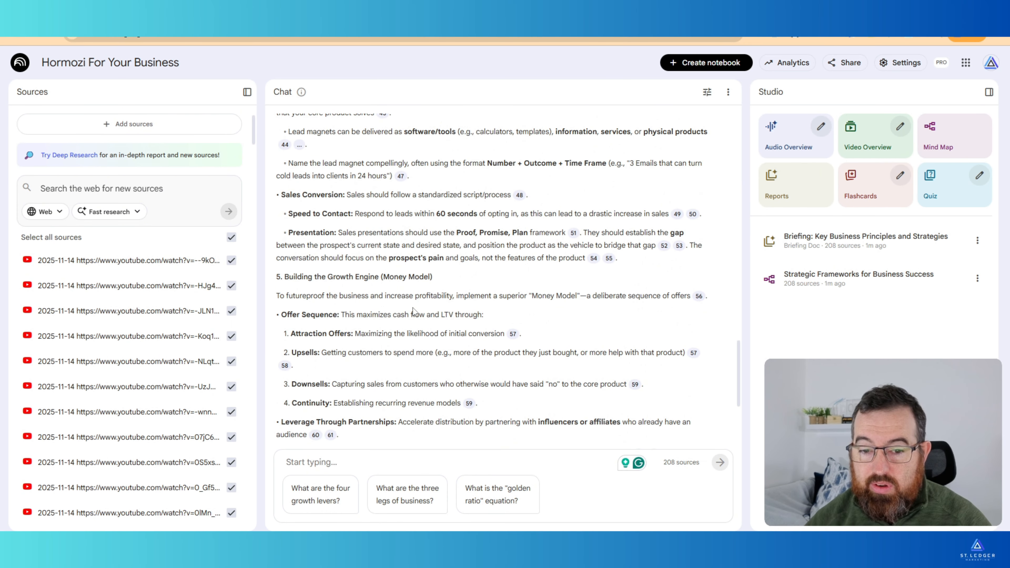
scroll(413, 308, "down", 5)
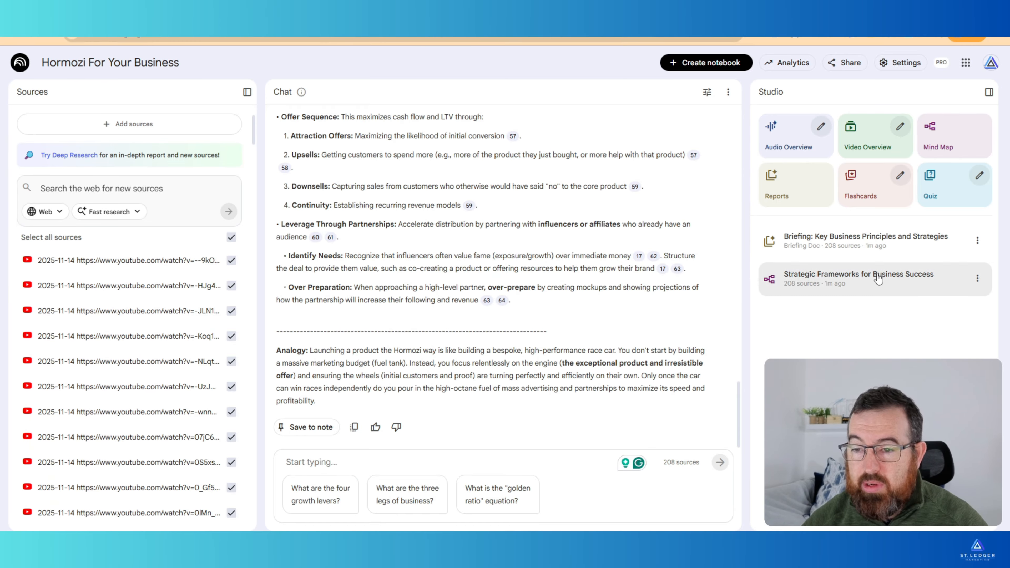
- Open the "Briefing: Key Business Principles and Strategies" report and examine its Executive Summary and Foundational Business Strategy section
left_click(877, 248)
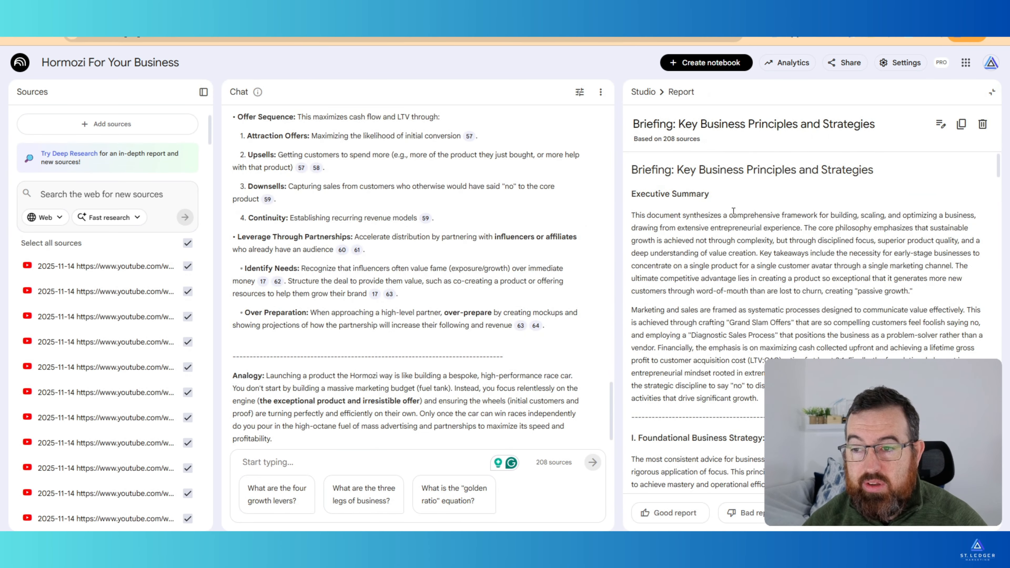
scroll(795, 257, "down", 5)
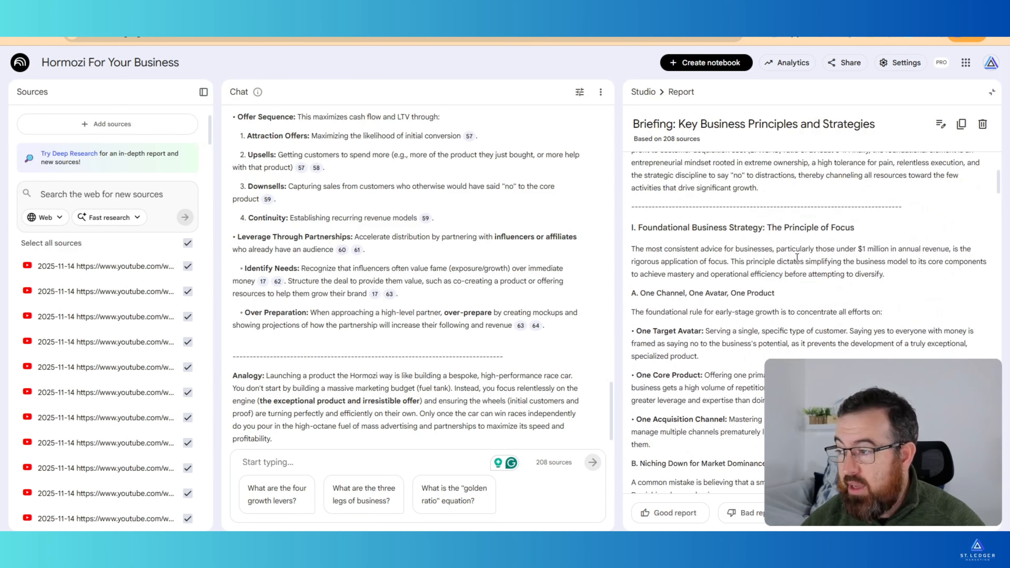
scroll(807, 270, "up", 3)
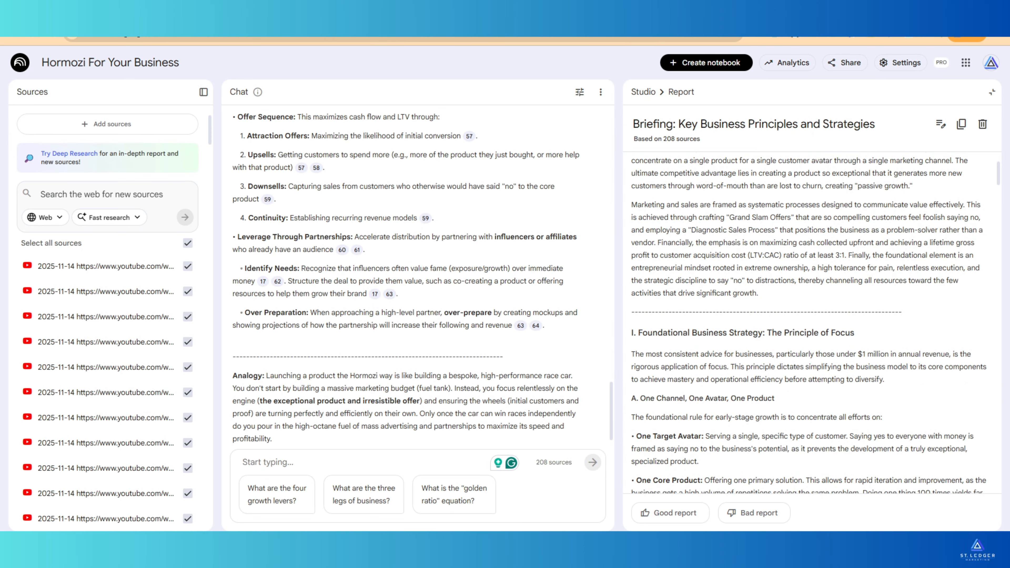
scroll(700, 236, "up", 3)
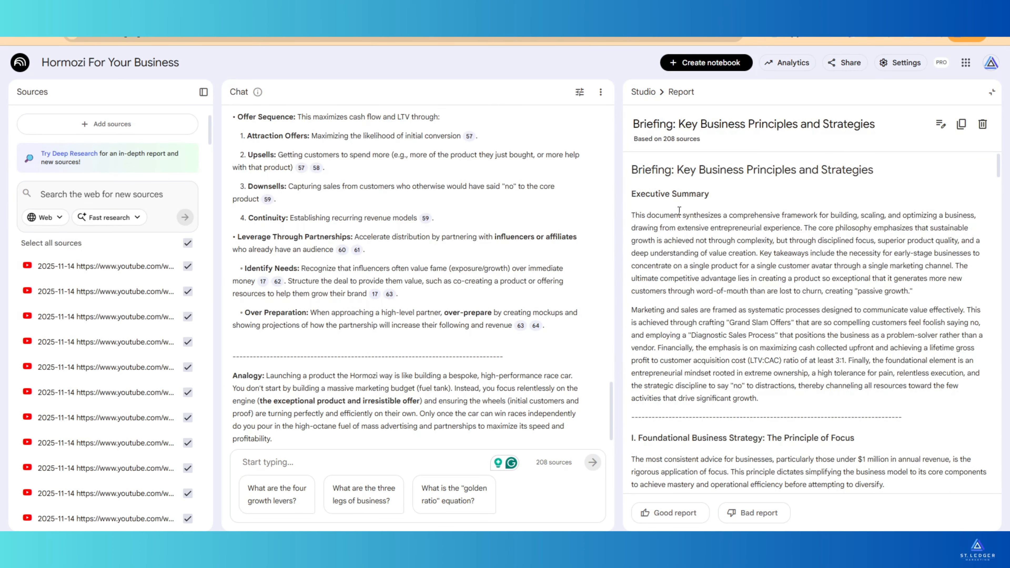
left_click_drag(635, 195, 791, 195)
scroll(843, 232, "down", 5)
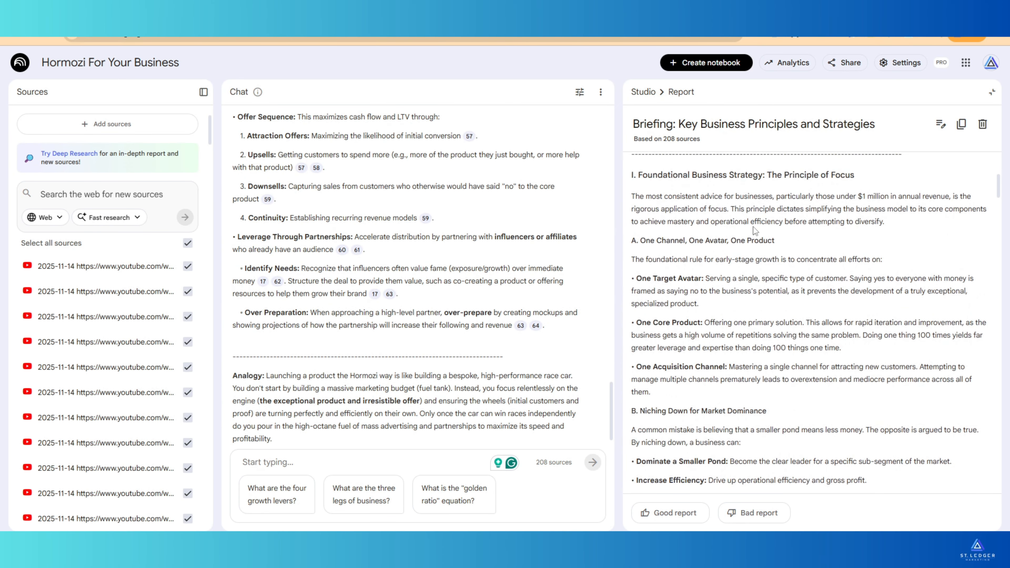
left_click_drag(642, 175, 863, 180)
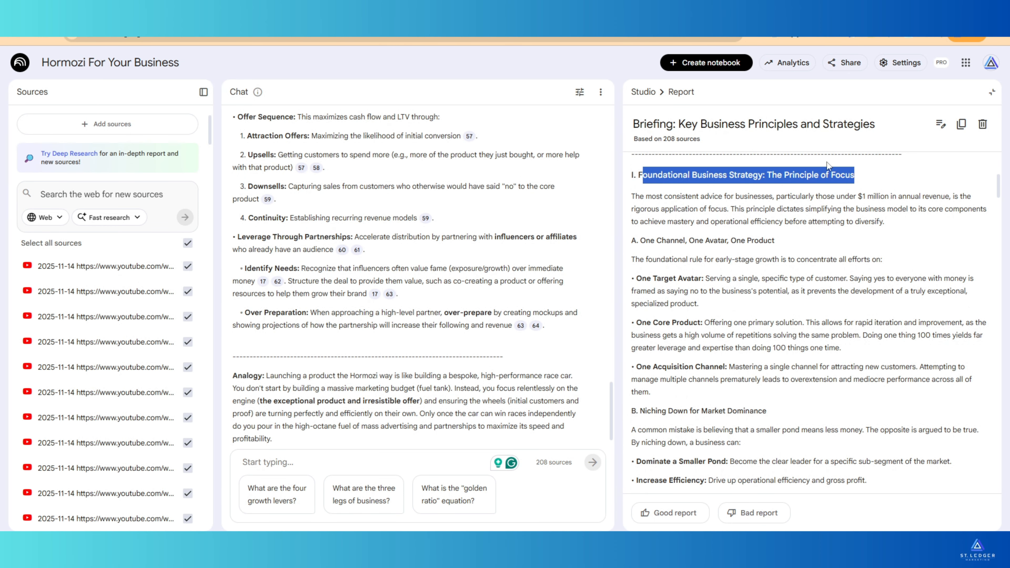
scroll(743, 234, "down", 3)
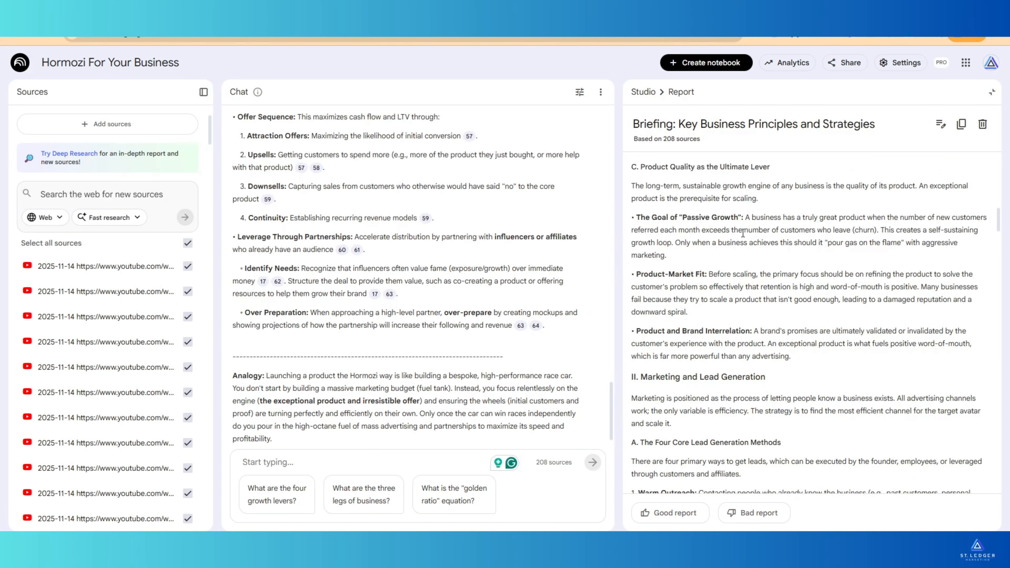
scroll(743, 233, "up", 4)
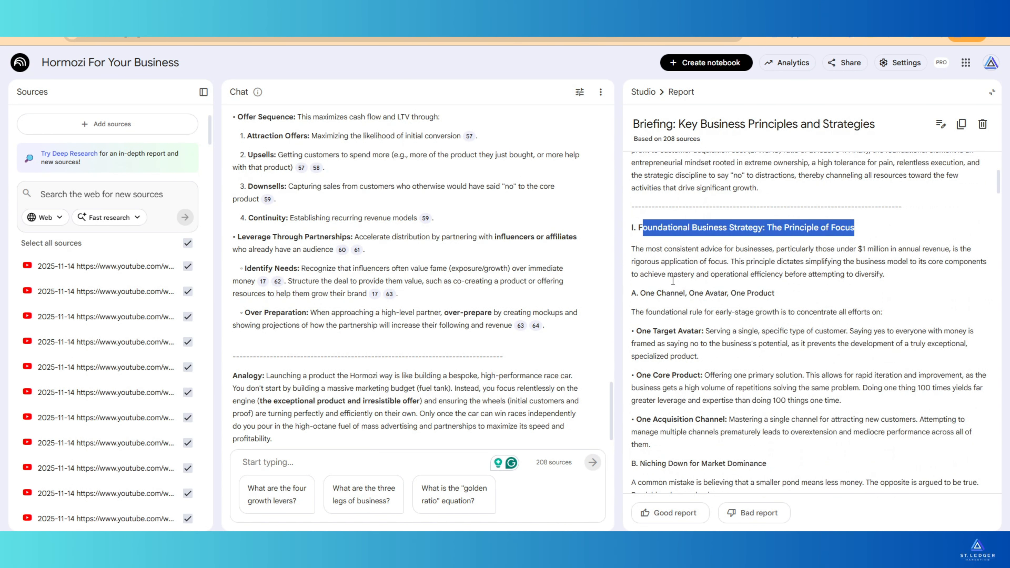
left_click_drag(640, 295, 775, 291)
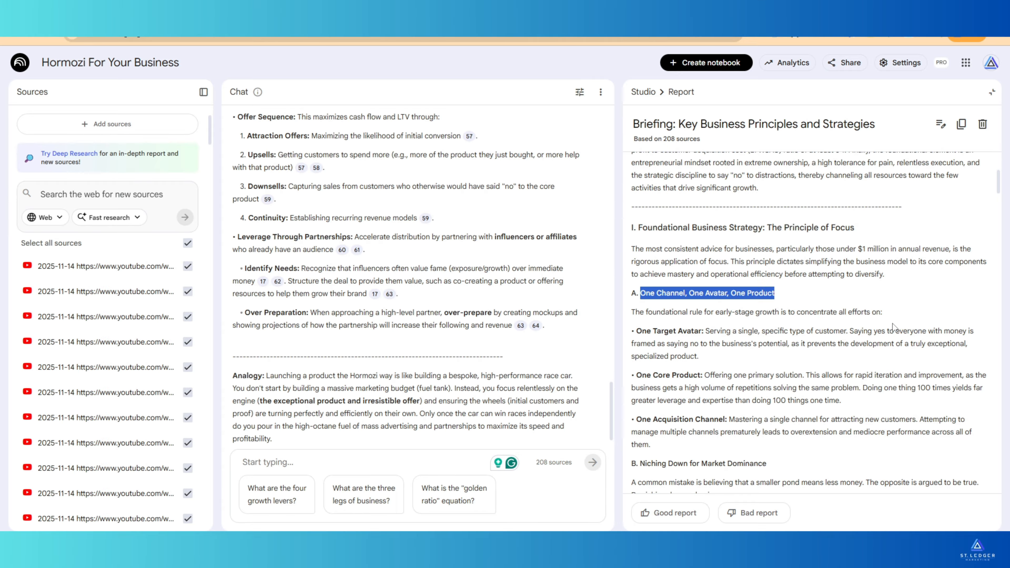
left_click_drag(893, 321, 675, 285)
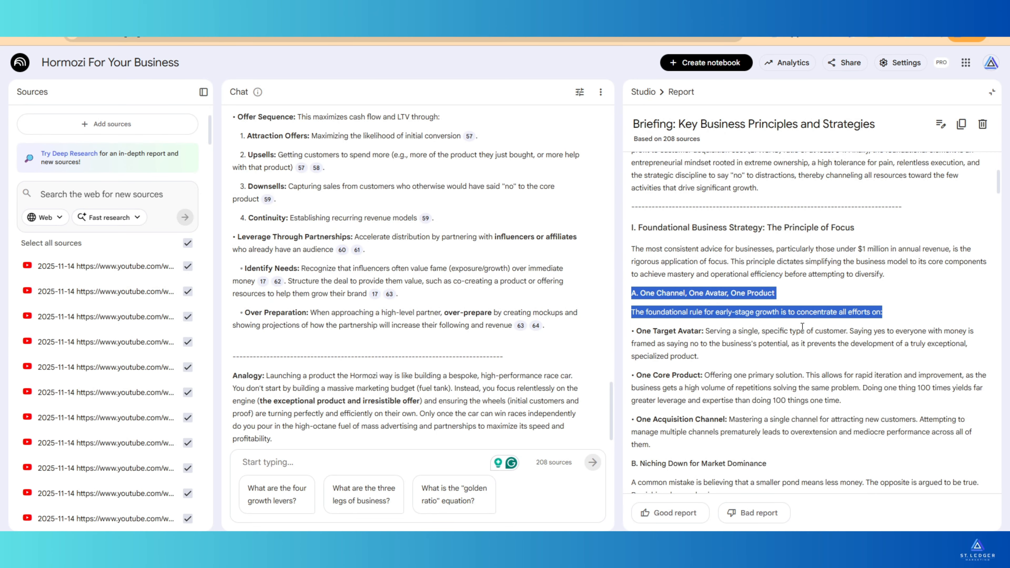
- Read through the report's remaining sections on product quality, marketing, branding and scaling, and return to the Studio overview
scroll(802, 326, "down", 10)
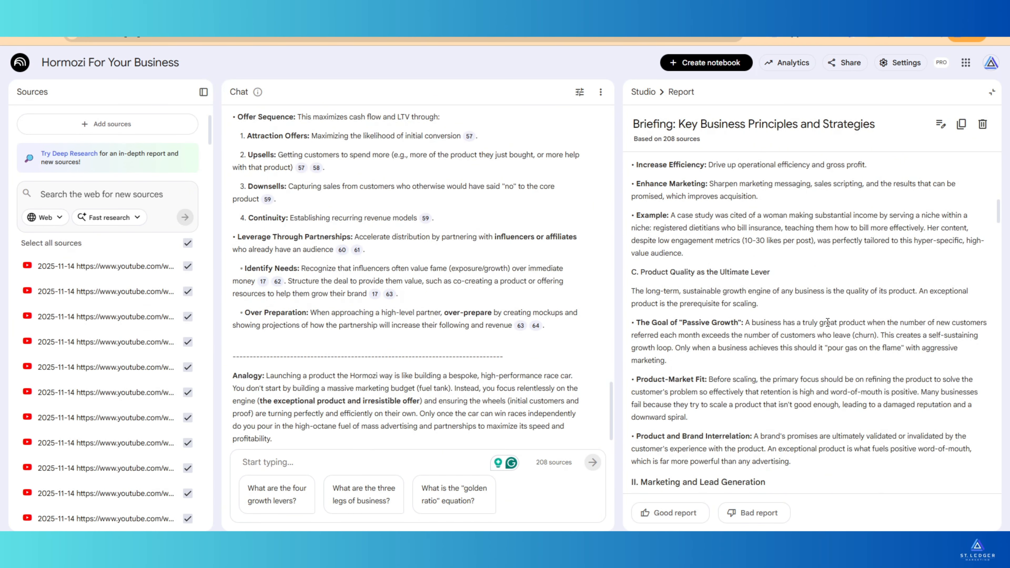
scroll(827, 321, "down", 8)
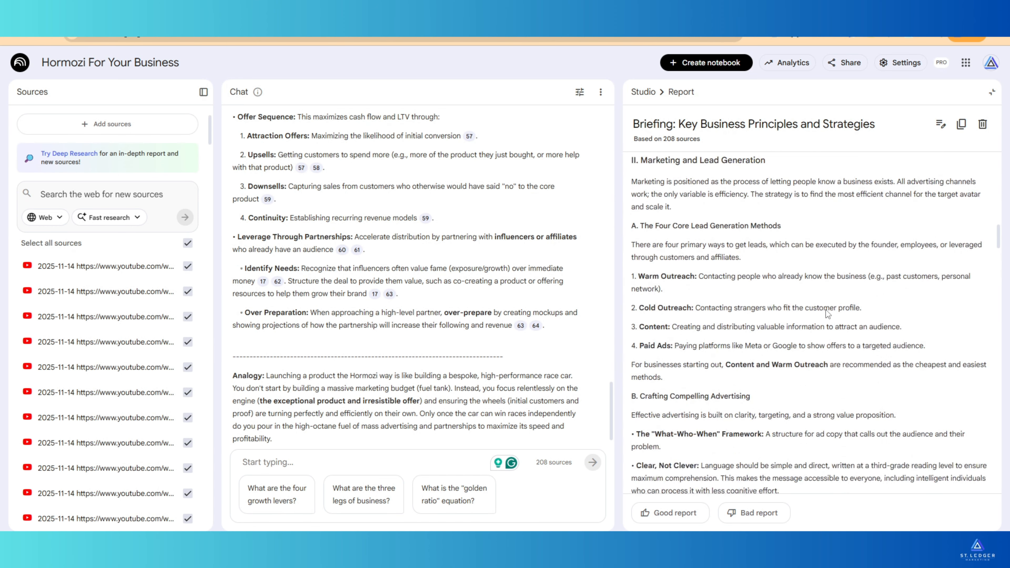
scroll(827, 310, "down", 20)
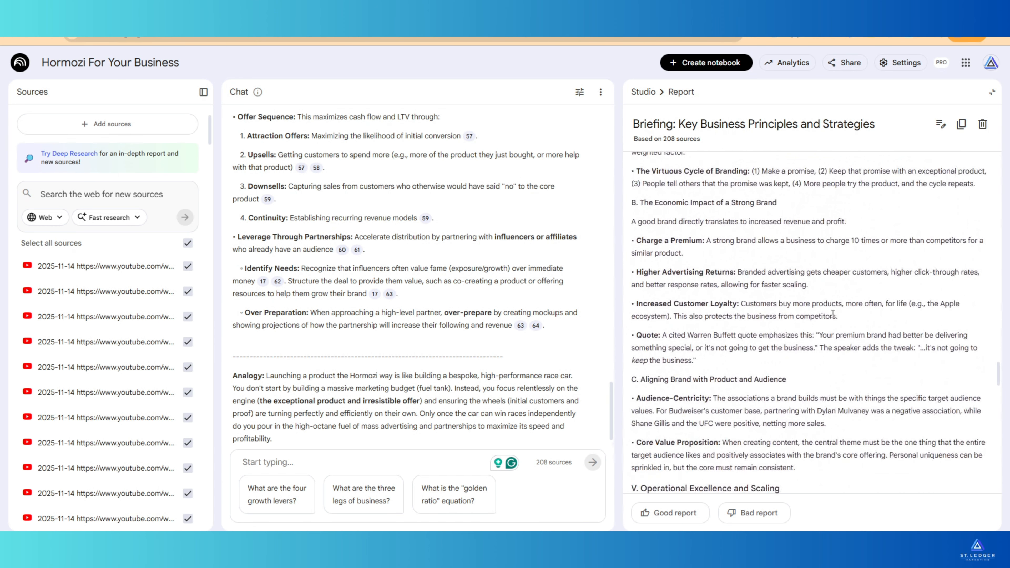
scroll(832, 313, "down", 19)
scroll(907, 214, "up", 4)
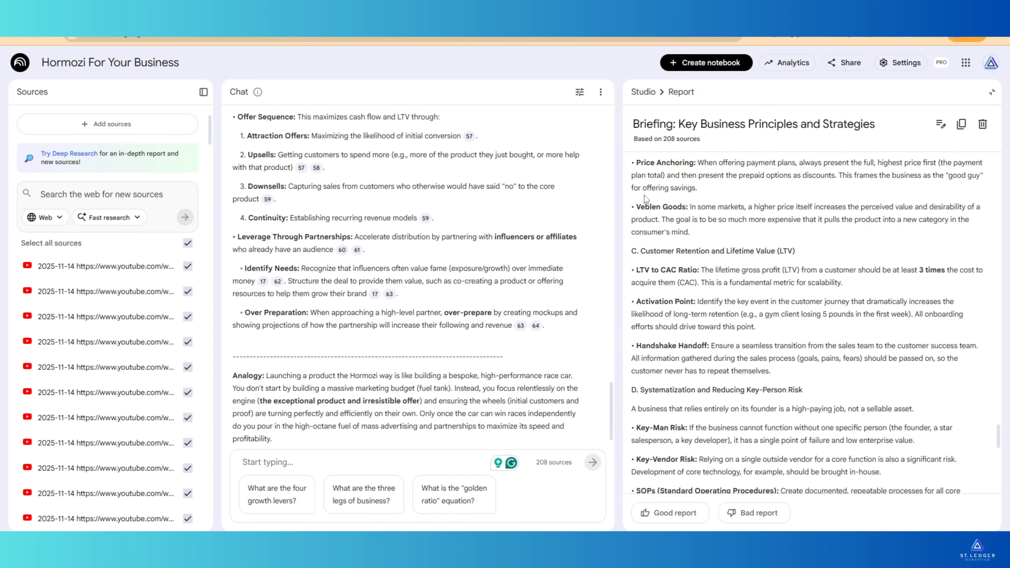
left_click(640, 93)
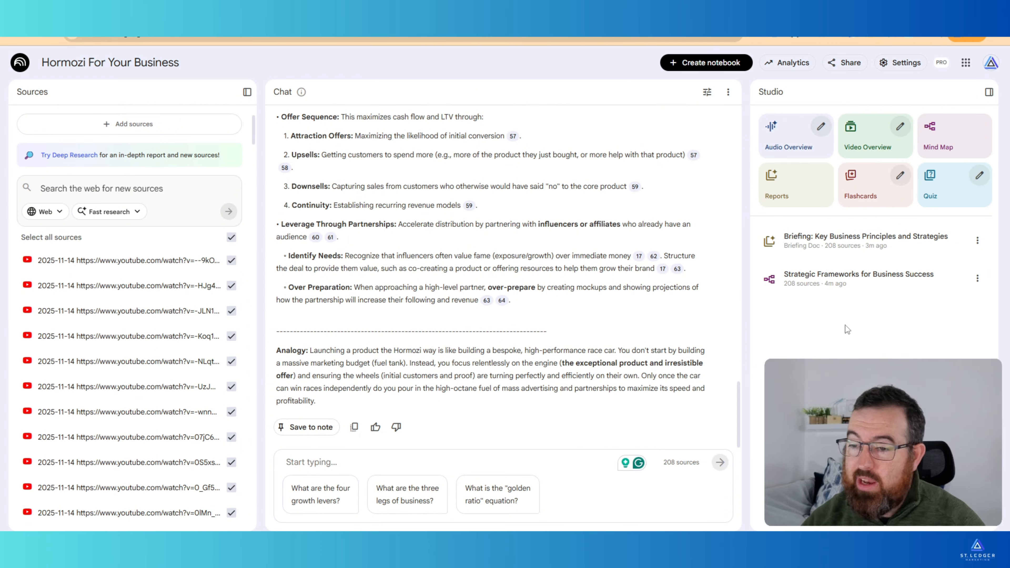
- Open the "Strategic Frameworks for Business Success" mind map and expand The 4 Levers of Business Growth and its Traffic / Leads (Acquisition) branch
left_click(839, 288)
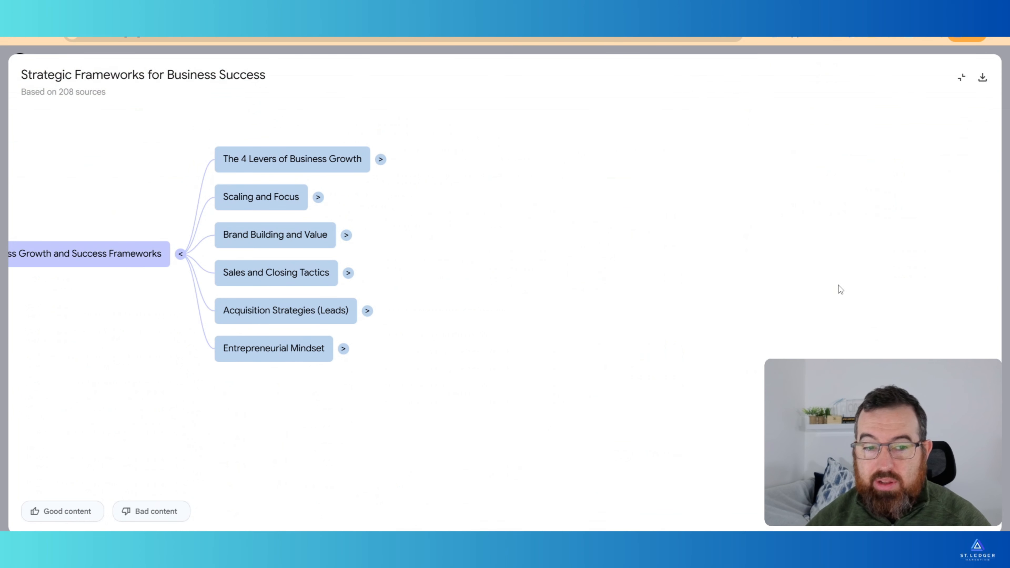
left_click_drag(336, 440, 459, 457)
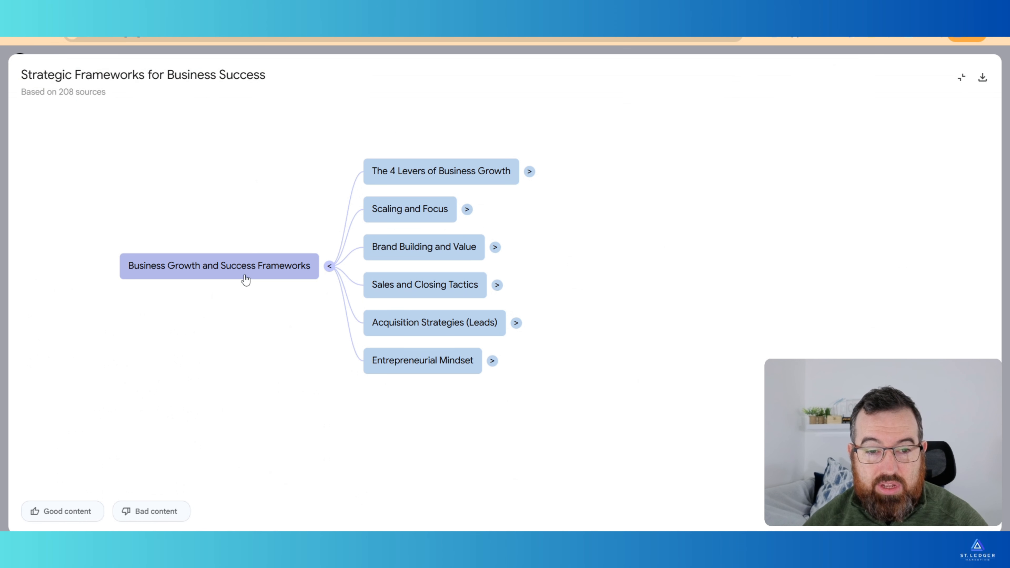
left_click(529, 171)
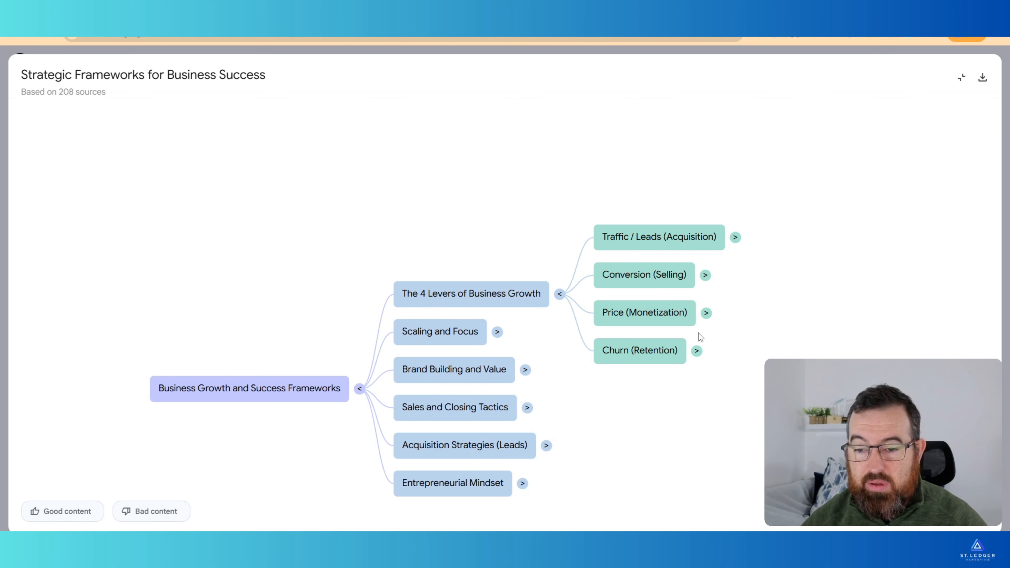
left_click(736, 238)
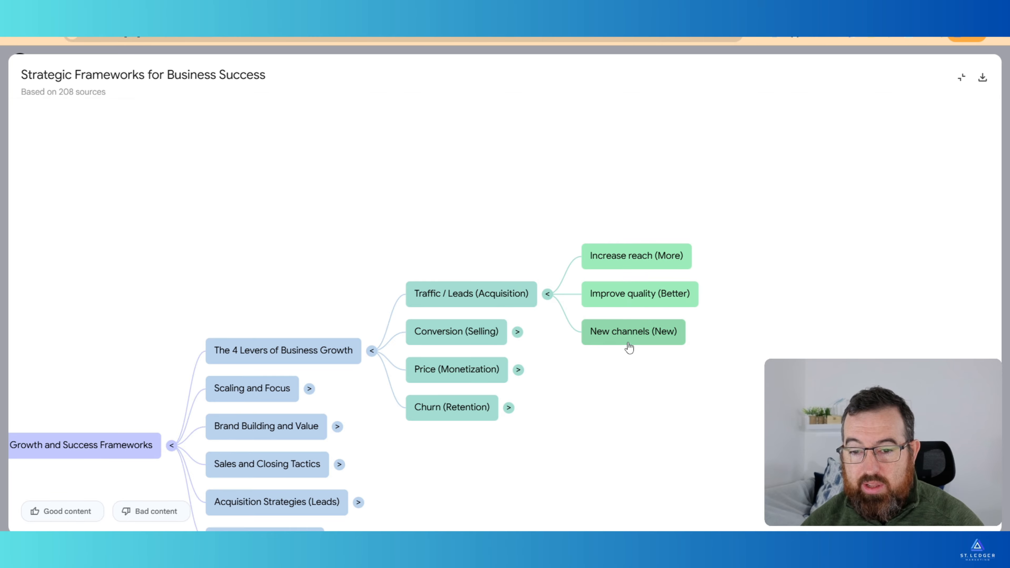
- Ask the chat to discuss the mind map's "Increase reach (More)" topic and read the answer through to its closing analogy
left_click(655, 257)
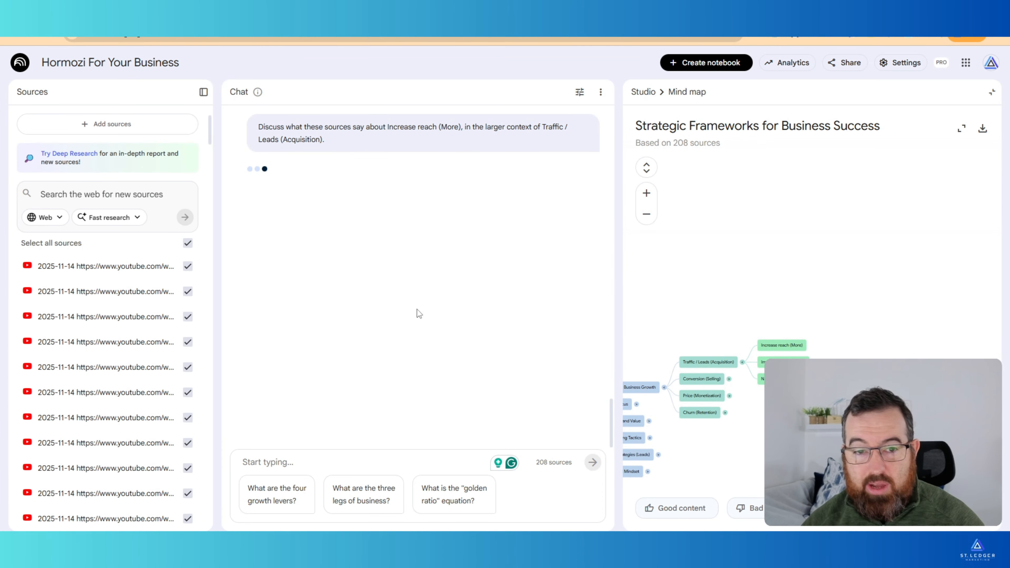
scroll(416, 309, "up", 4)
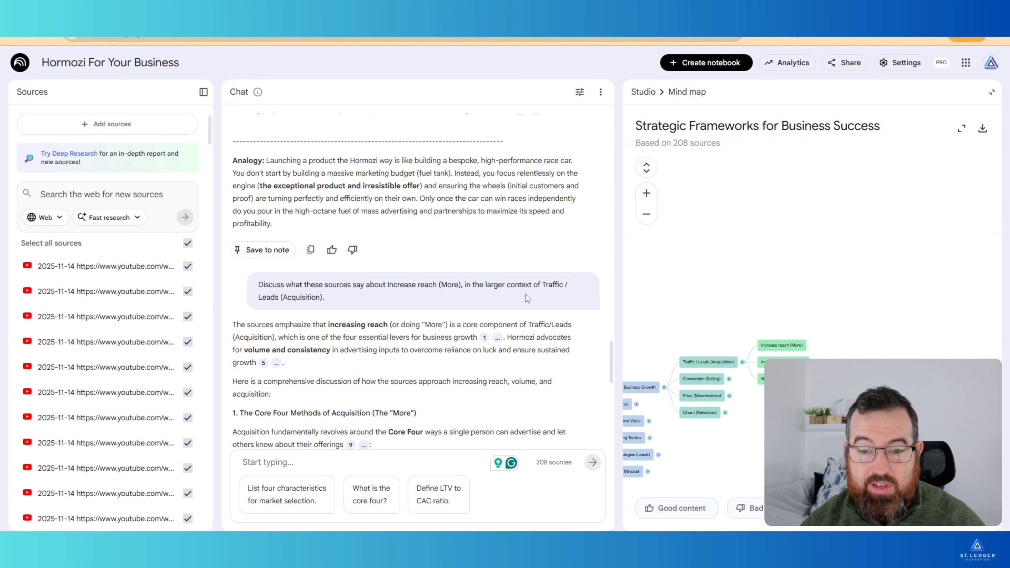
scroll(321, 297, "down", 4)
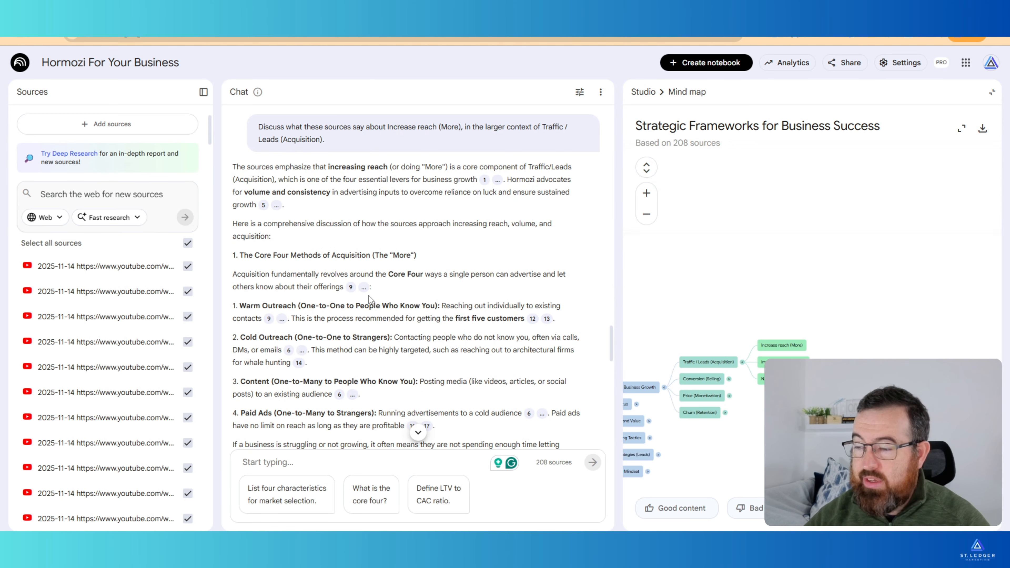
scroll(367, 295, "down", 5)
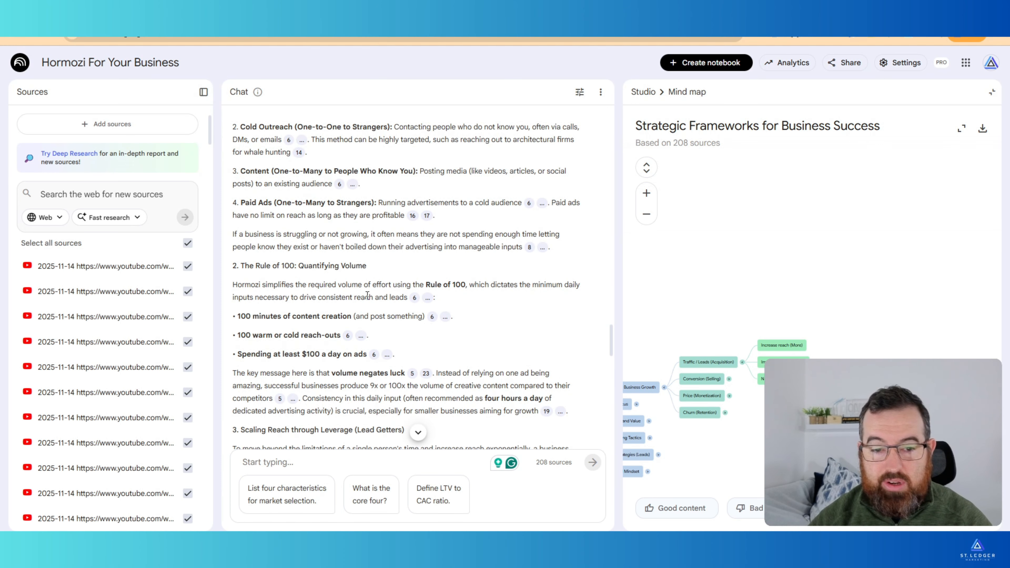
scroll(367, 294, "down", 15)
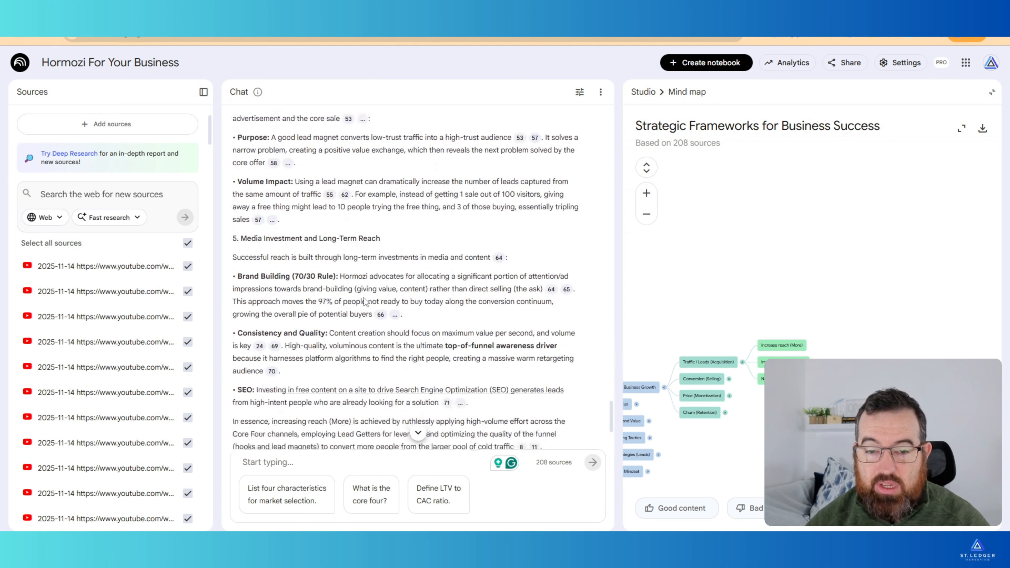
scroll(363, 297, "down", 4)
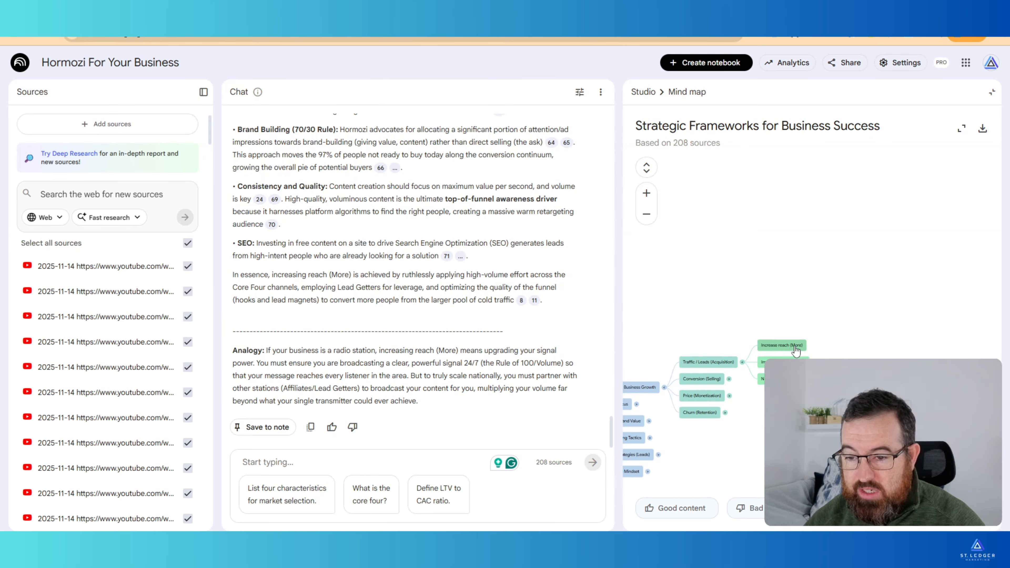
- Review the "Increase reach (More)" answer again, including the Rule of 100 and Core Four sections, and return to the Studio overview
scroll(451, 287, "up", 10)
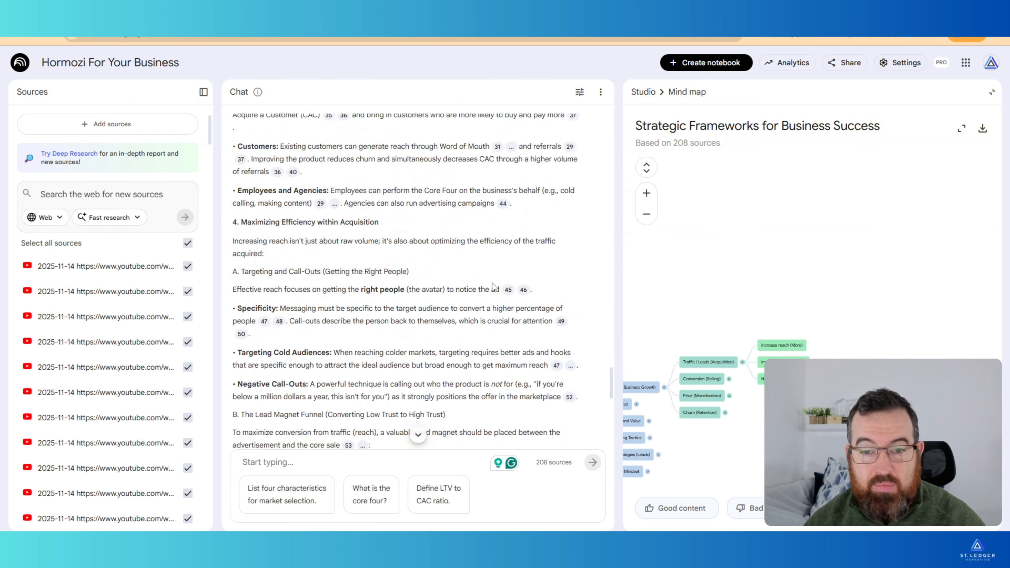
scroll(494, 286, "up", 8)
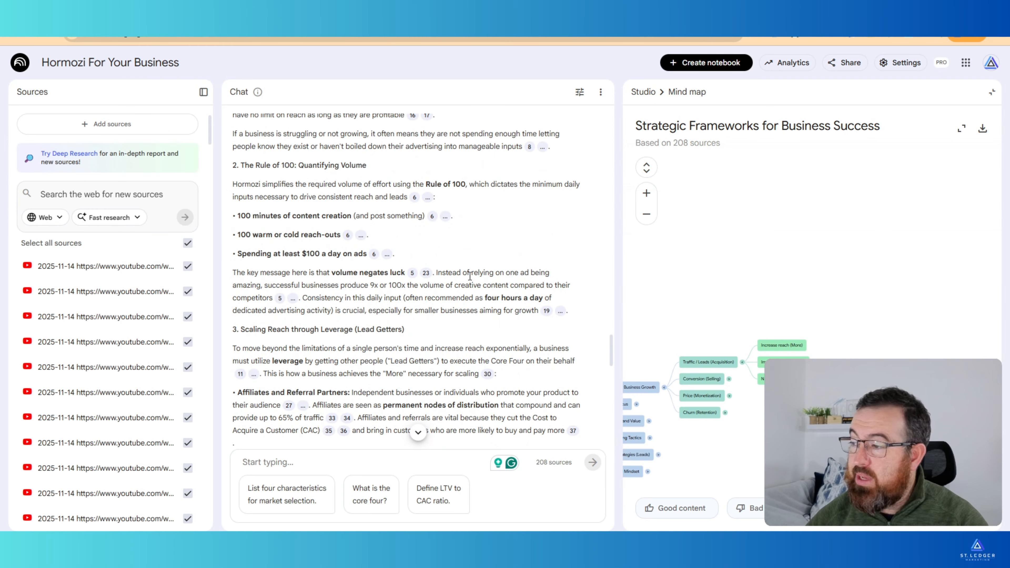
scroll(453, 266, "up", 2)
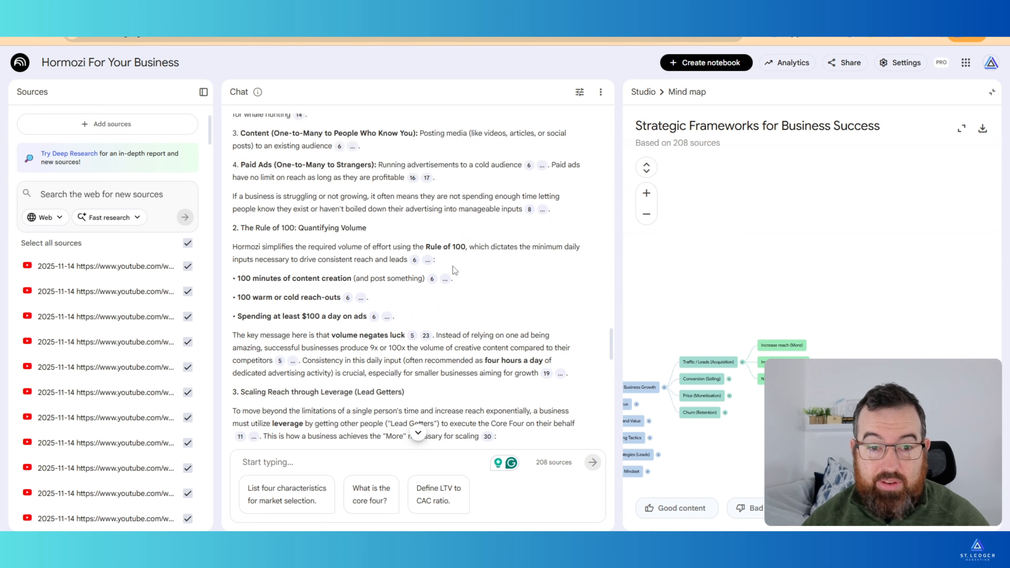
scroll(453, 266, "up", 5)
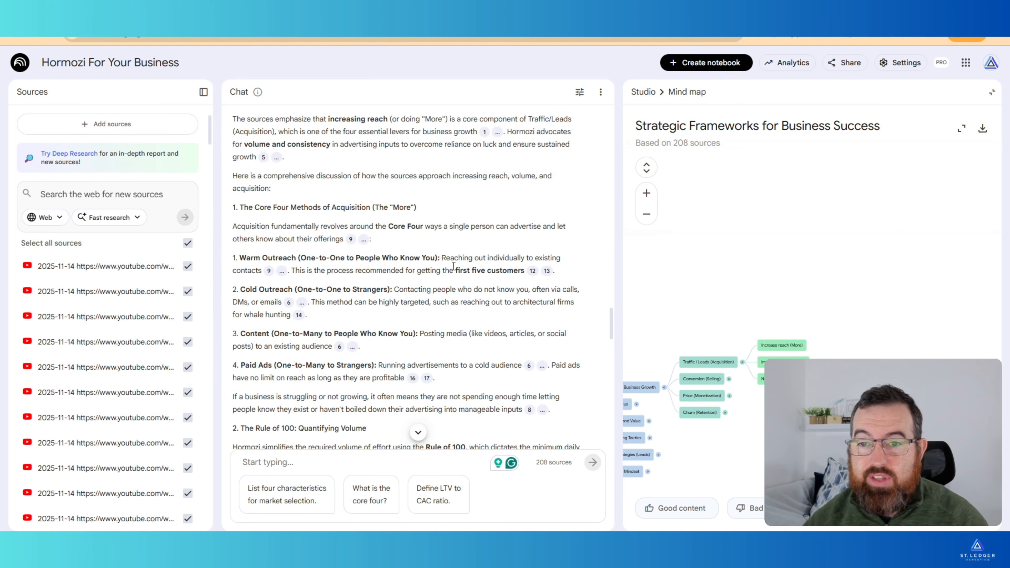
left_click(643, 92)
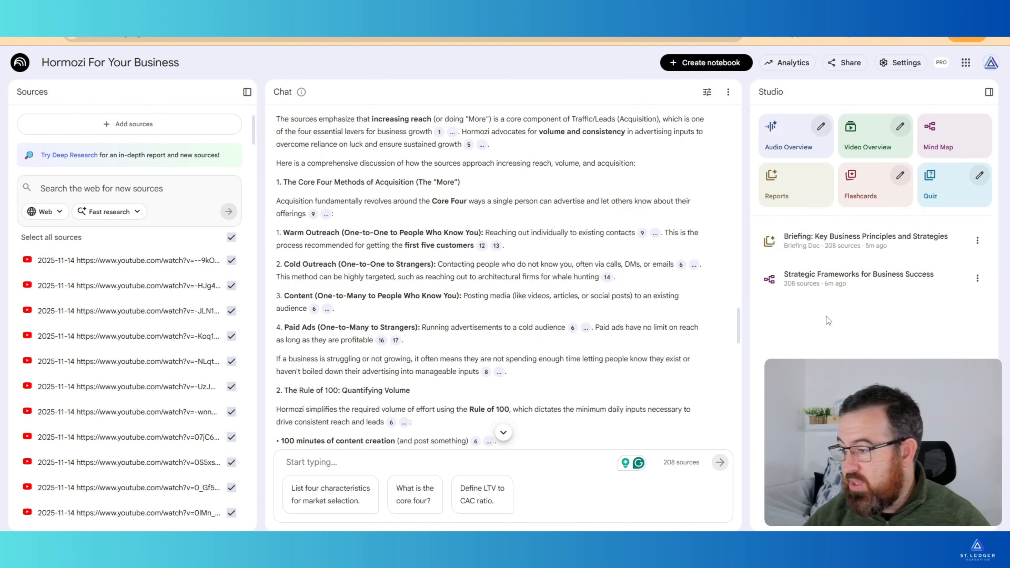
scroll(497, 262, "up", 6)
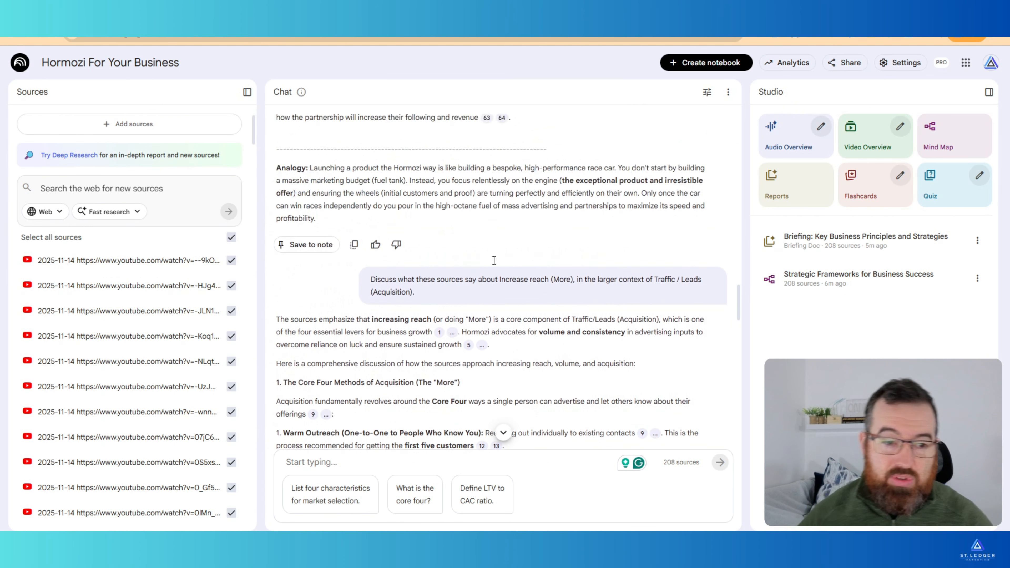
scroll(494, 260, "down", 20)
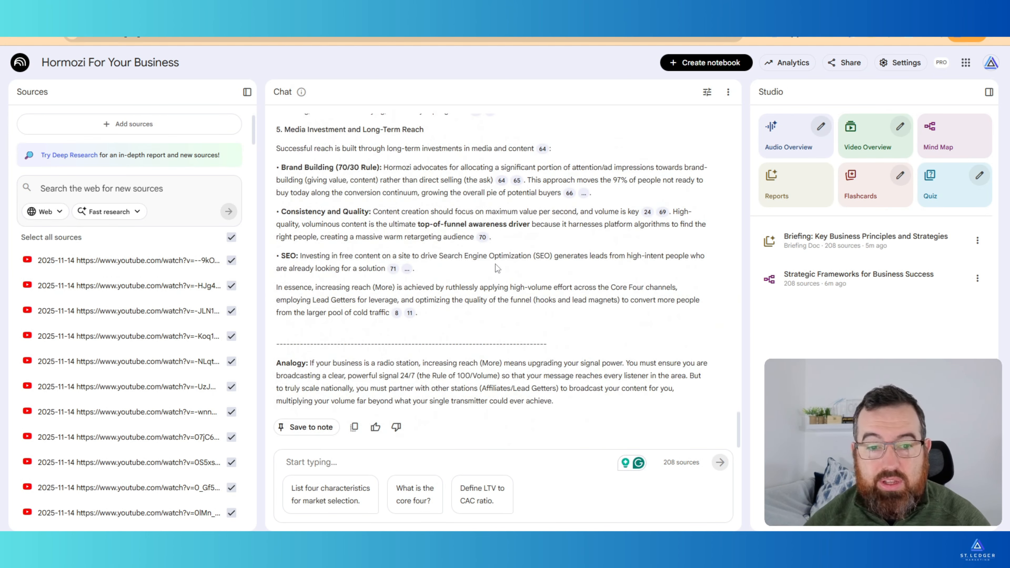
- Switch to Alex Hormozi's YouTube channel and look over its list of videos
scroll(497, 268, "up", 1)
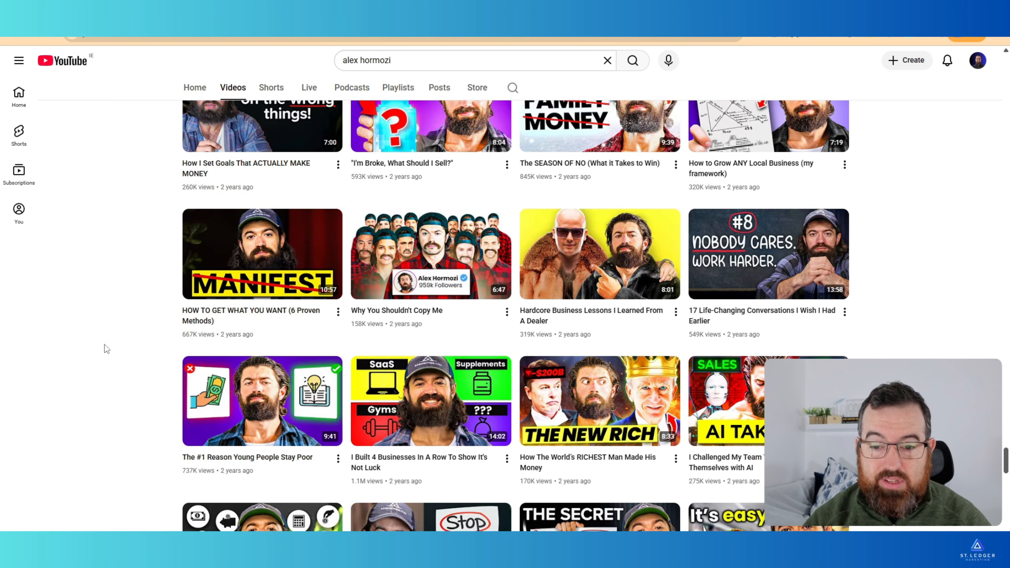
scroll(138, 349, "up", 5)
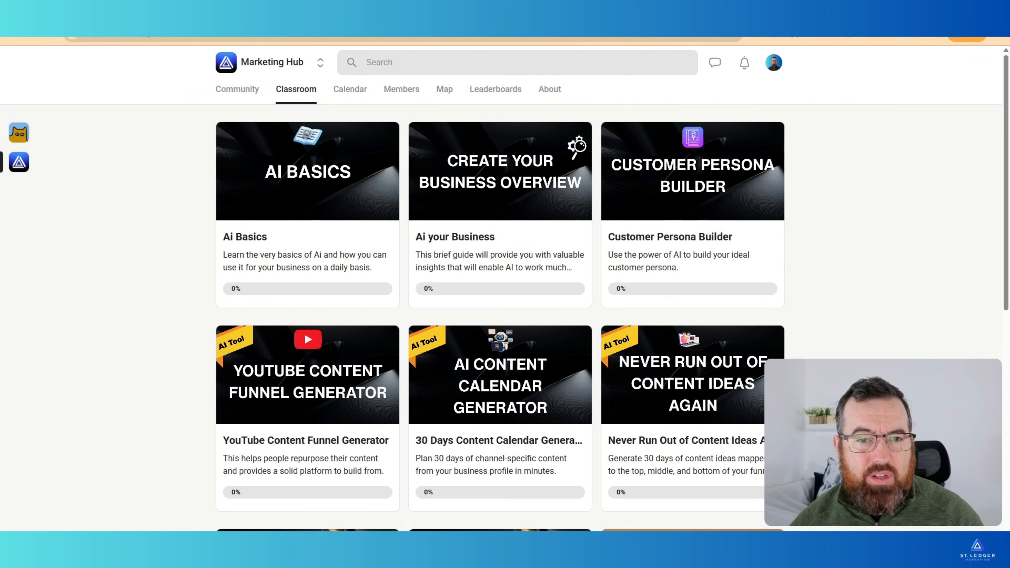
- In the Marketing Hub community on Skool, open the About page and read its description, member benefits and founding member bonus
left_click(553, 95)
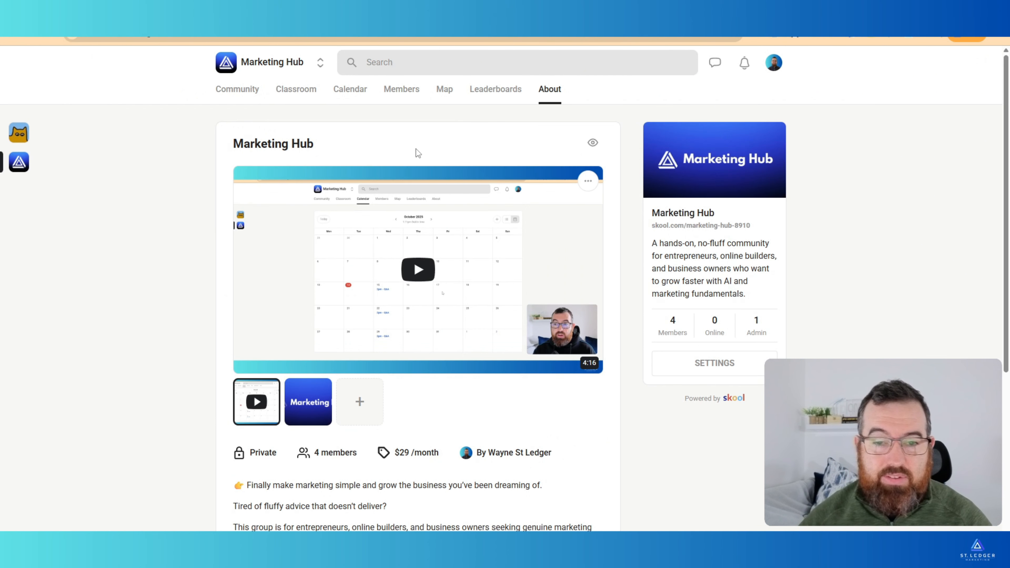
scroll(239, 248, "down", 6)
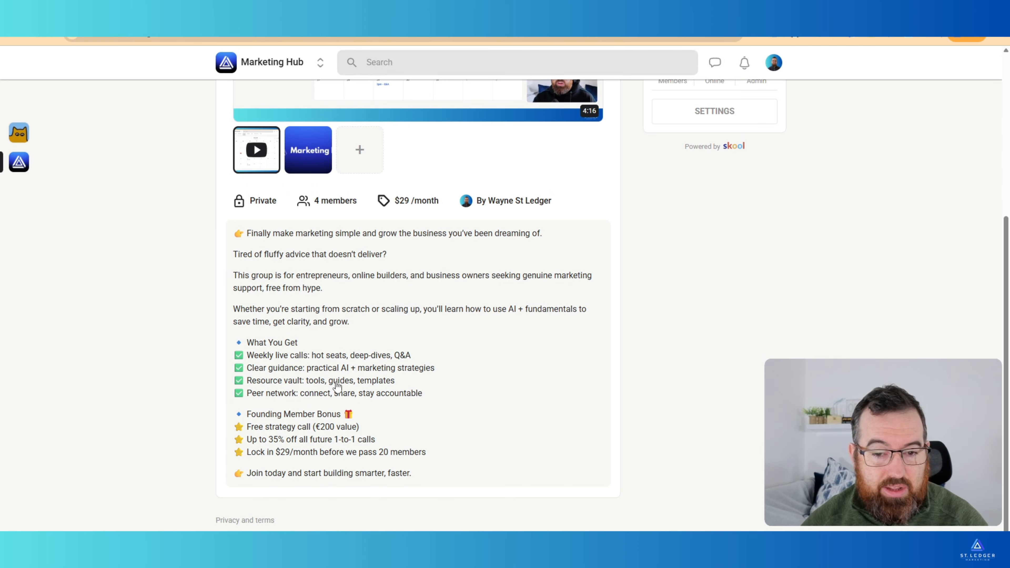